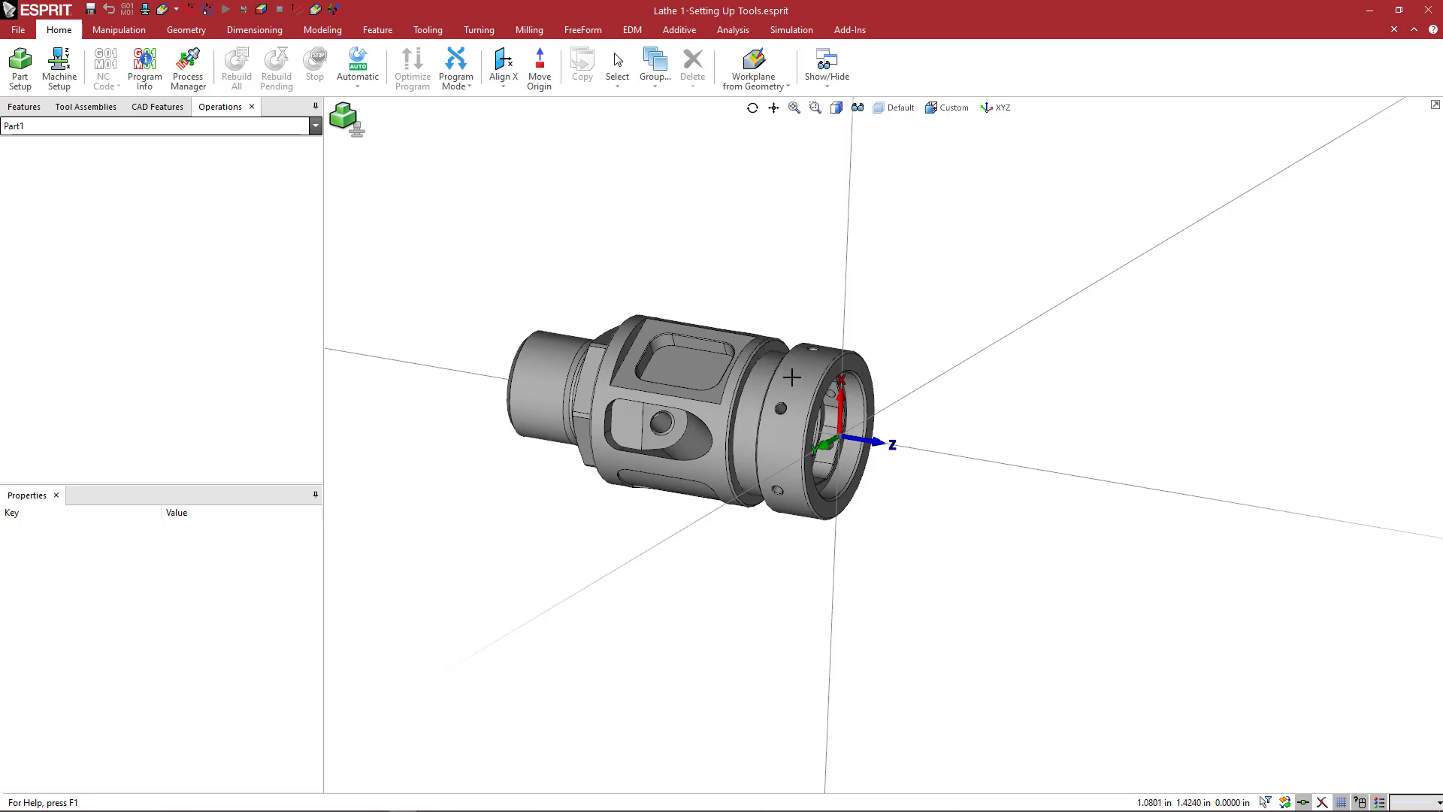
# Step: Switch to the Feature ribbon tab and start the Turning feature-recognition command
pyautogui.scroll(2, 792, 377)
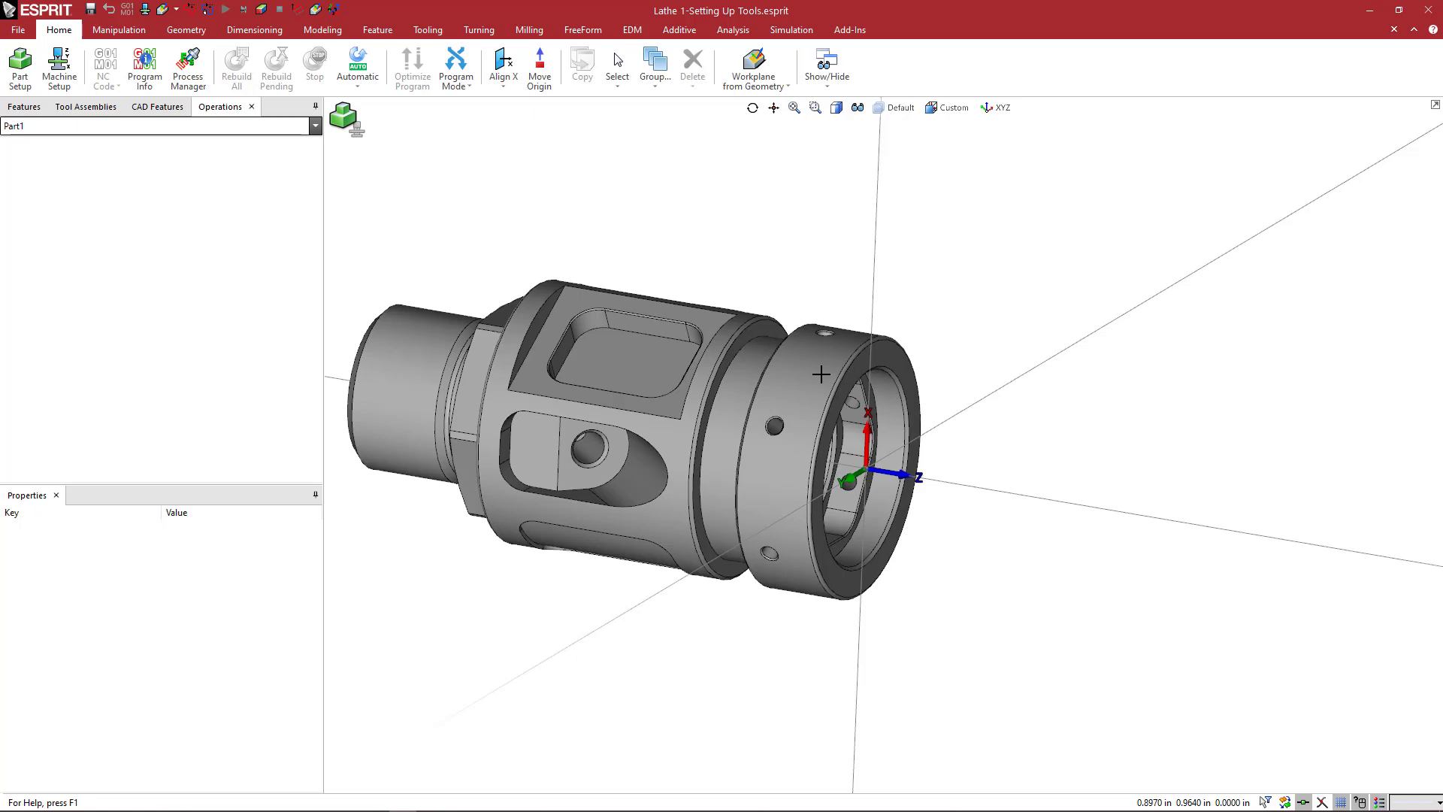
pyautogui.scroll(-2, 834, 381)
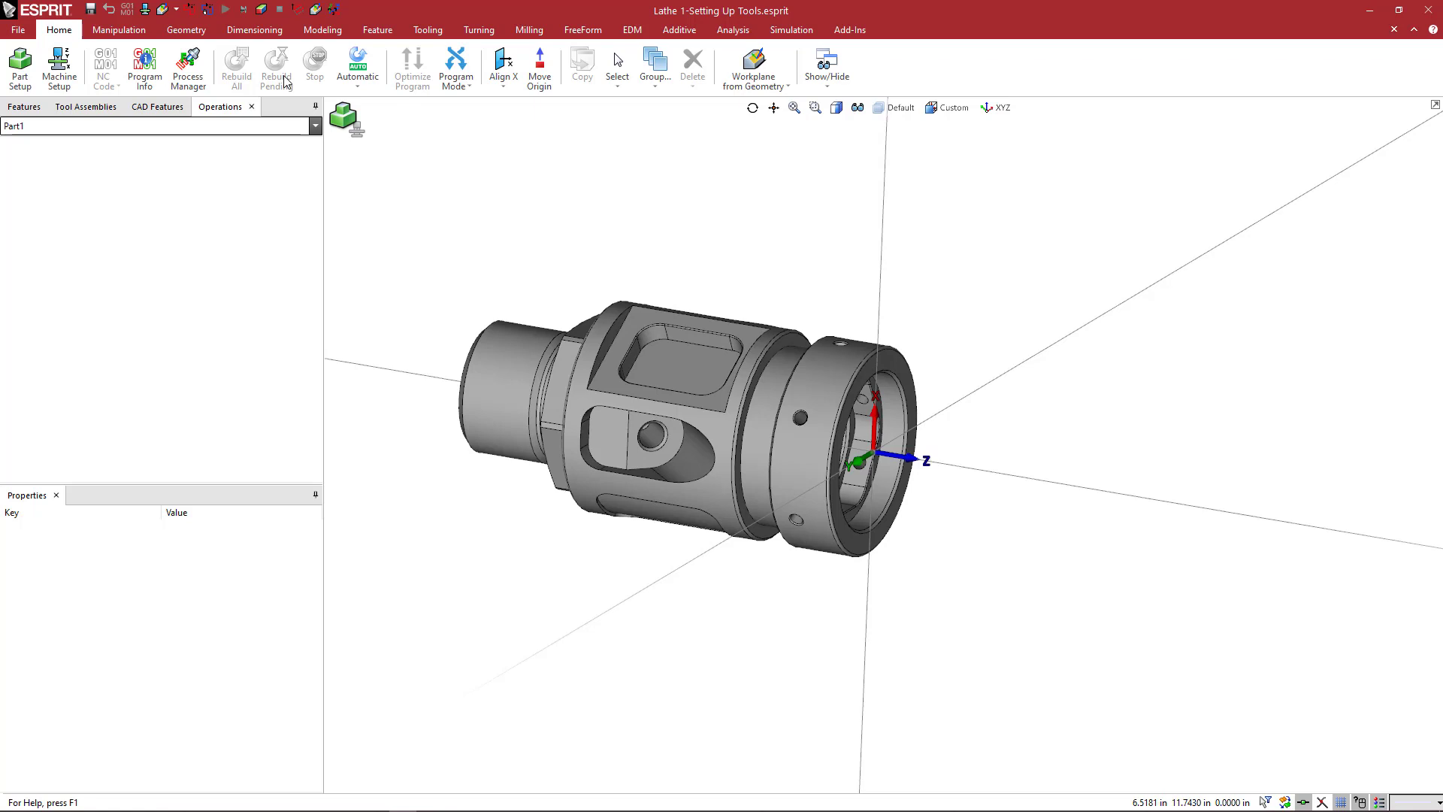
pyautogui.click(119, 30)
pyautogui.click(185, 30)
pyautogui.click(254, 30)
pyautogui.click(321, 31)
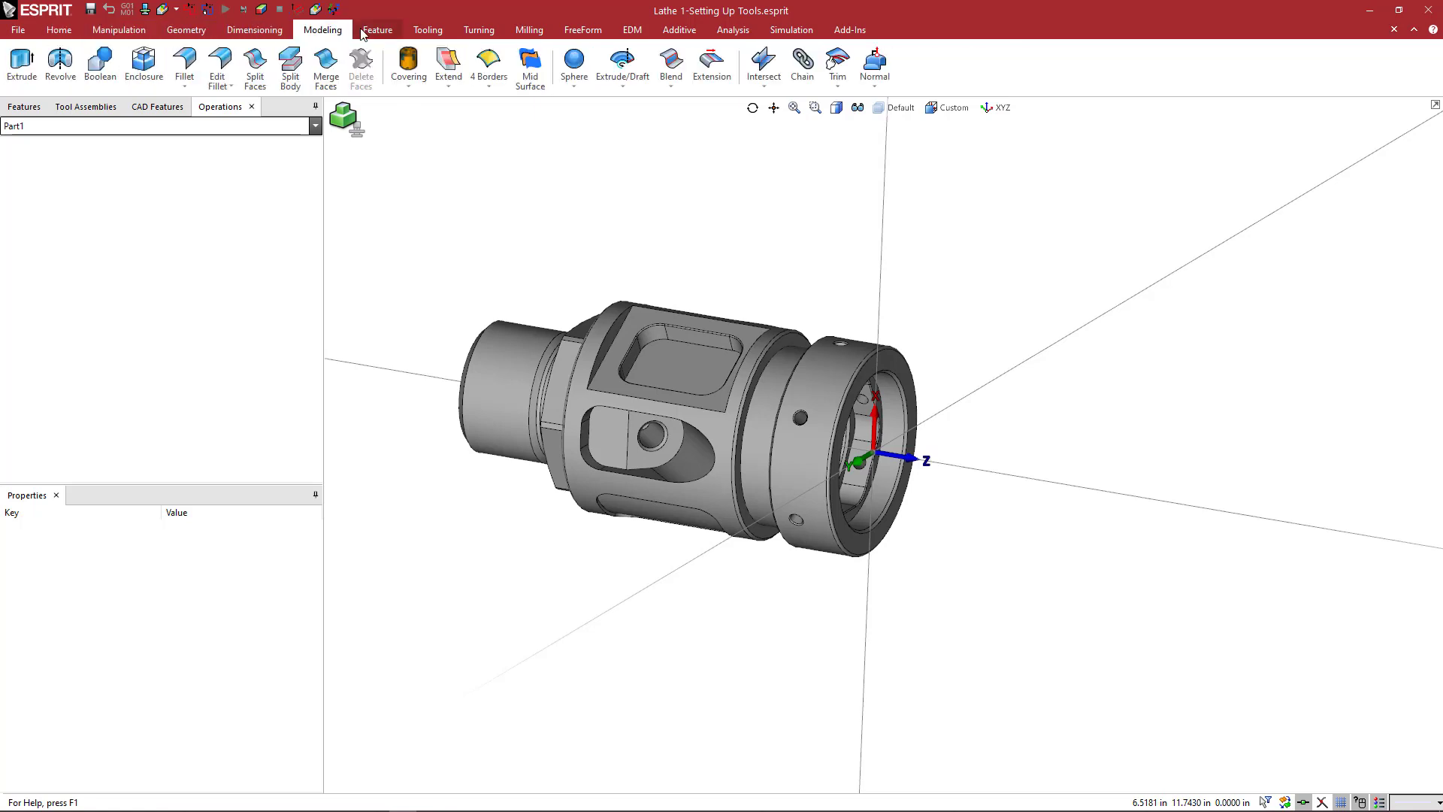
pyautogui.click(376, 32)
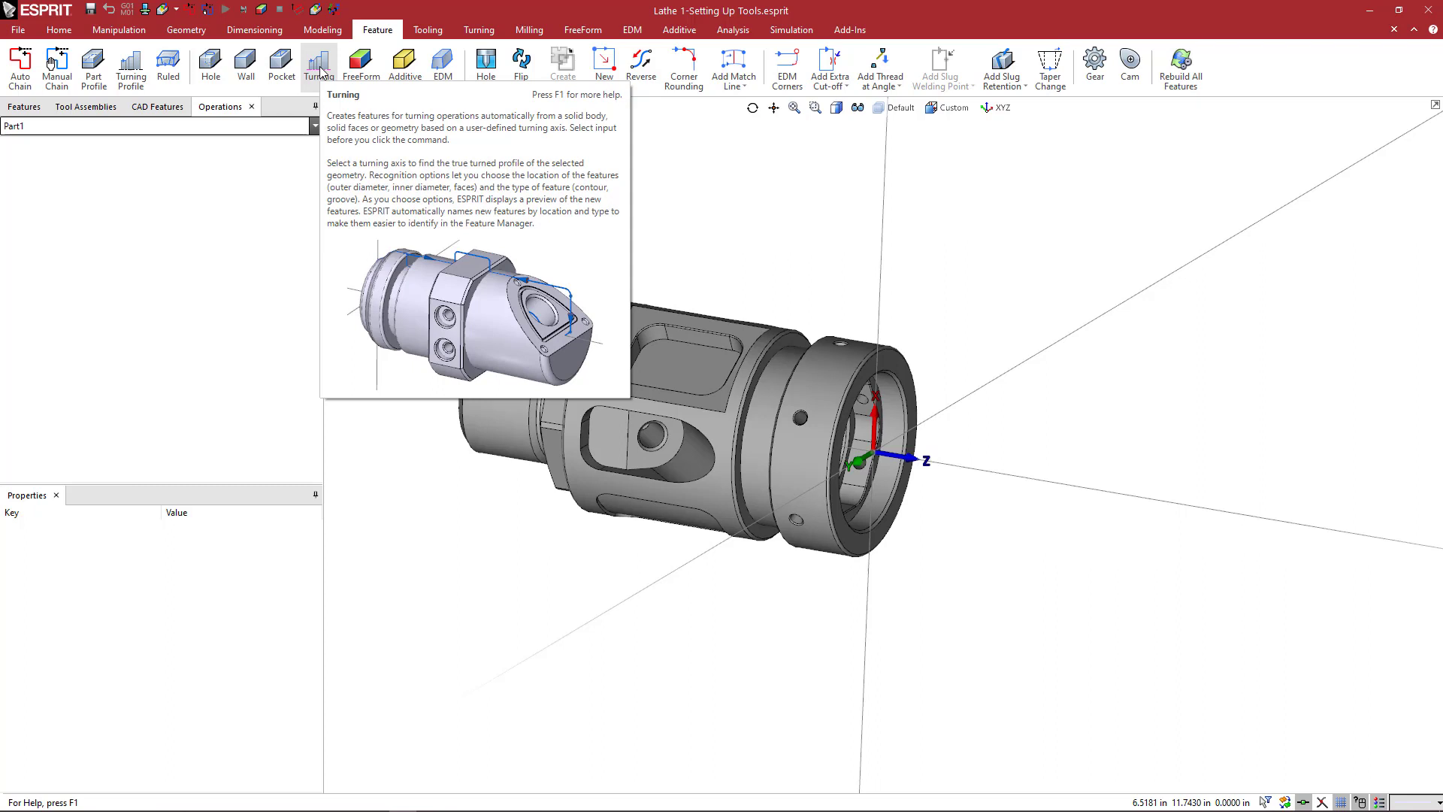
pyautogui.click(320, 68)
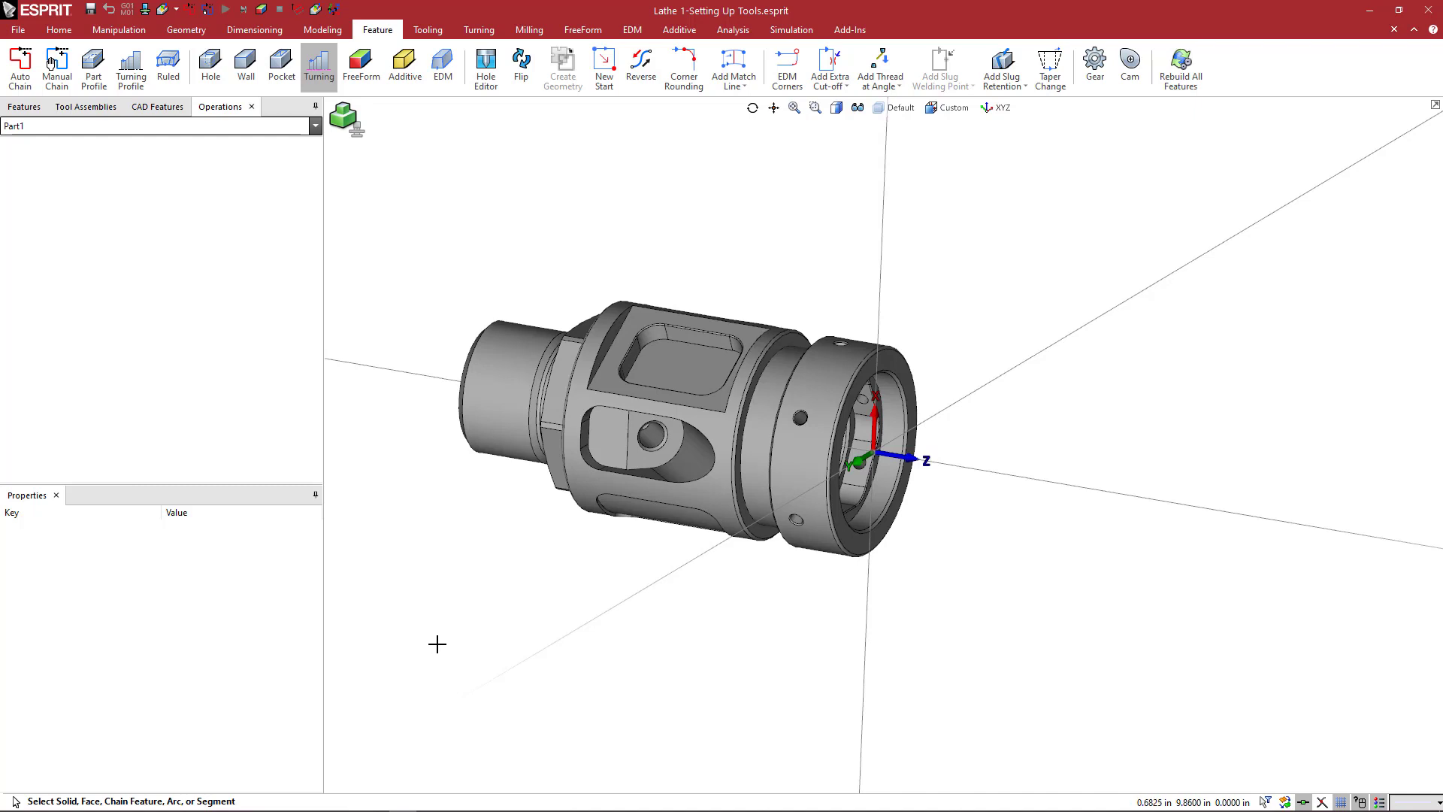
# Step: Select the whole solid, set the Z-axis as turning axis, and keep ID features enabled
pyautogui.click(826, 374)
pyautogui.click(826, 373)
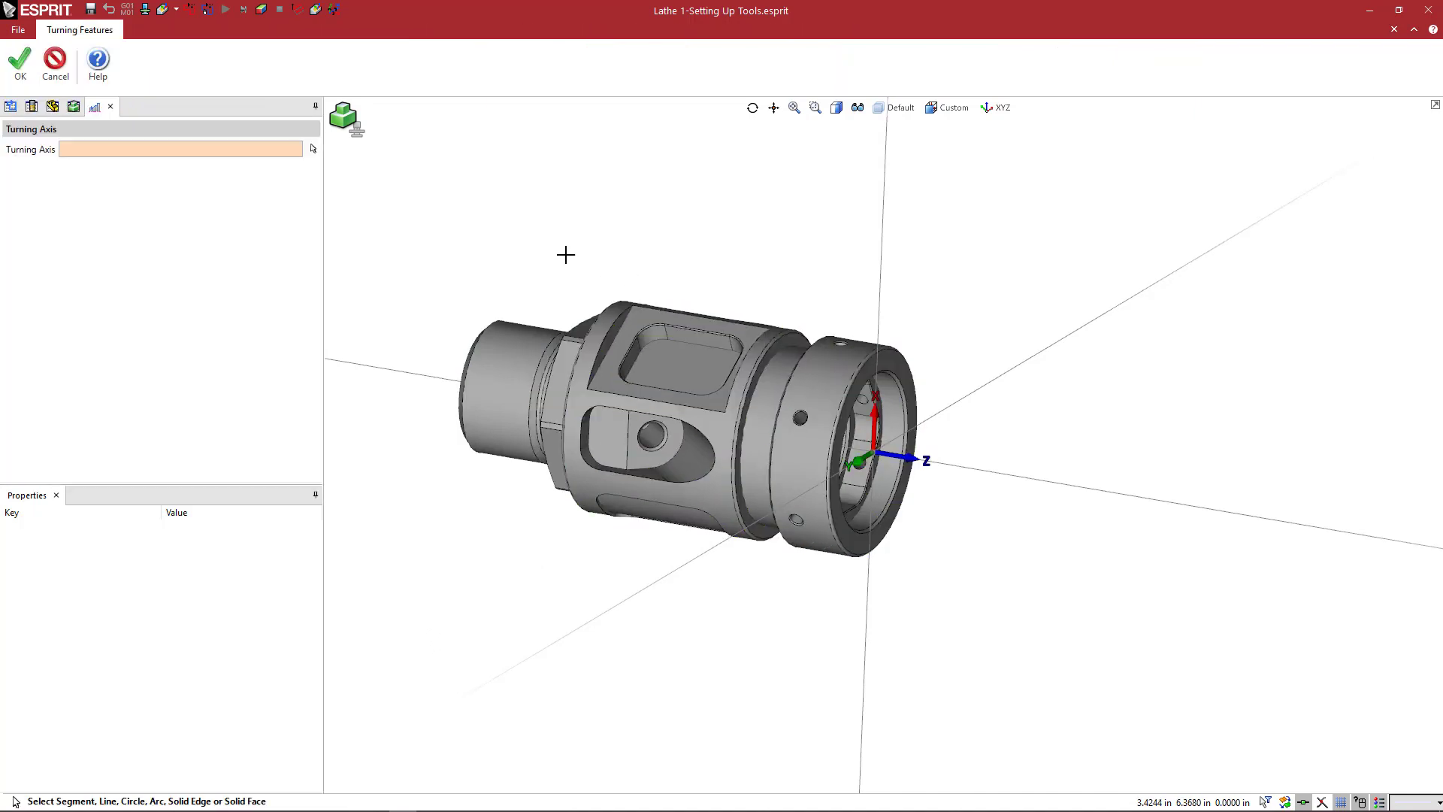
pyautogui.click(418, 372)
pyautogui.click(418, 372)
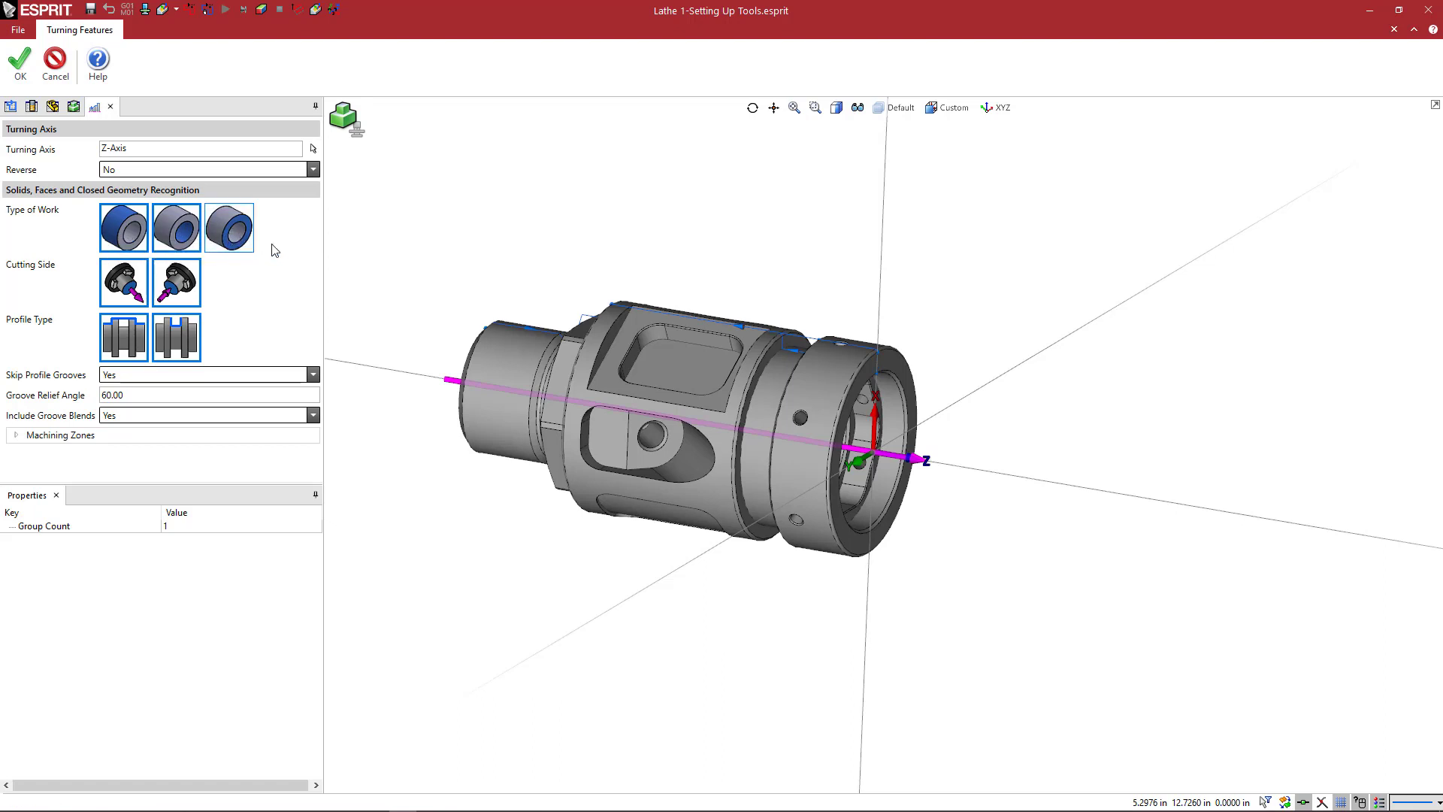
pyautogui.click(183, 238)
pyautogui.click(180, 239)
# Step: Generate the turning features and select 1 Front OD Contour in the Features list
pyautogui.click(21, 72)
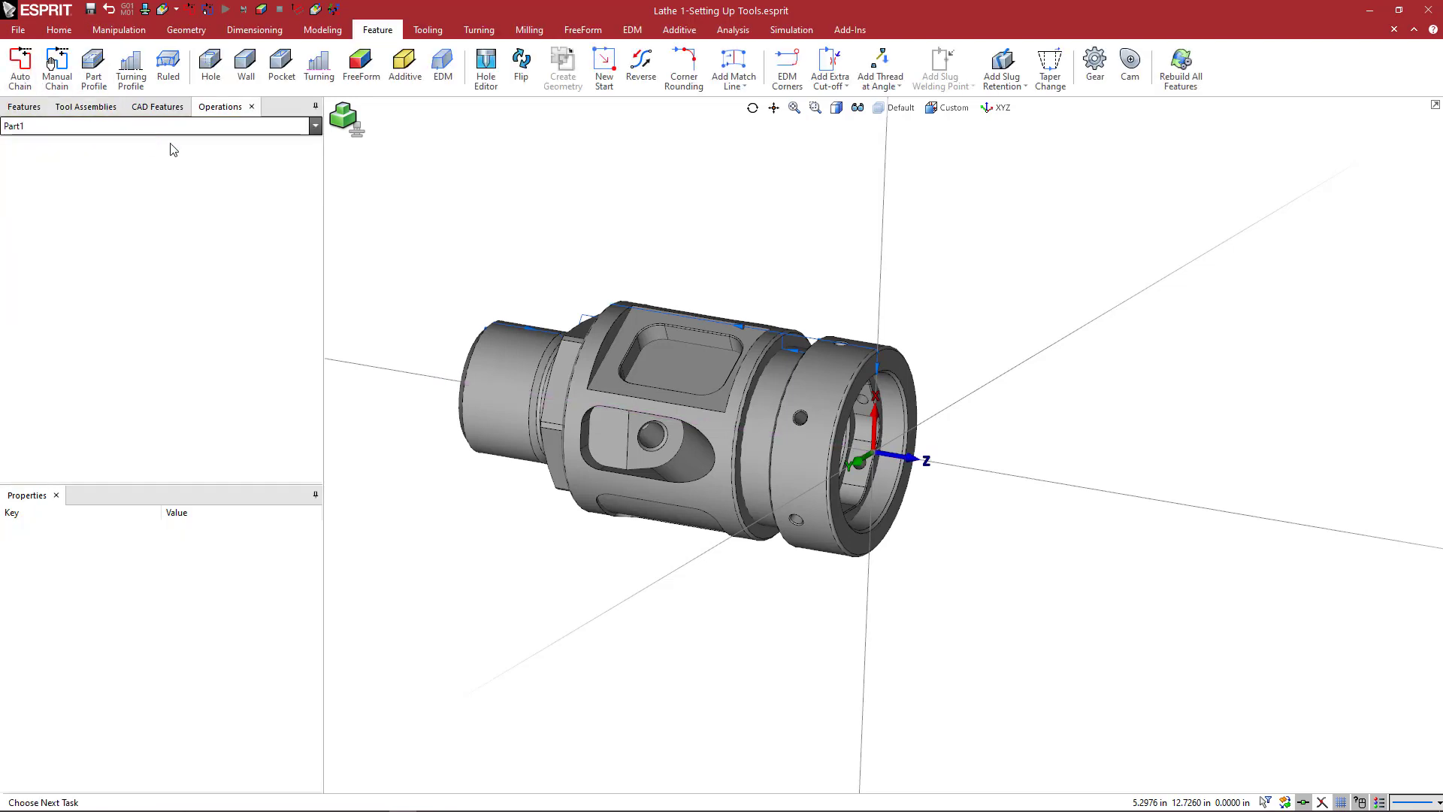
pyautogui.click(27, 109)
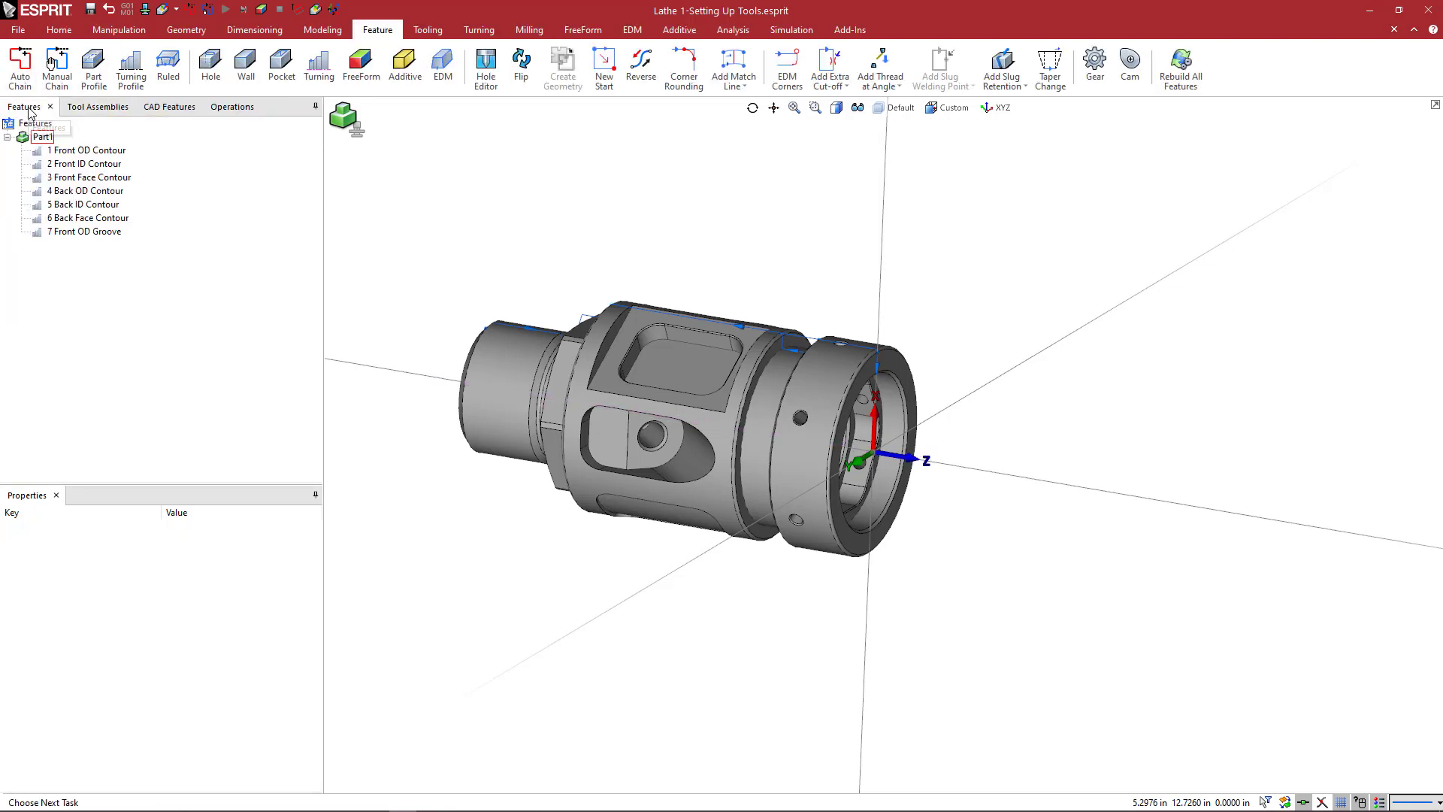
pyautogui.click(96, 151)
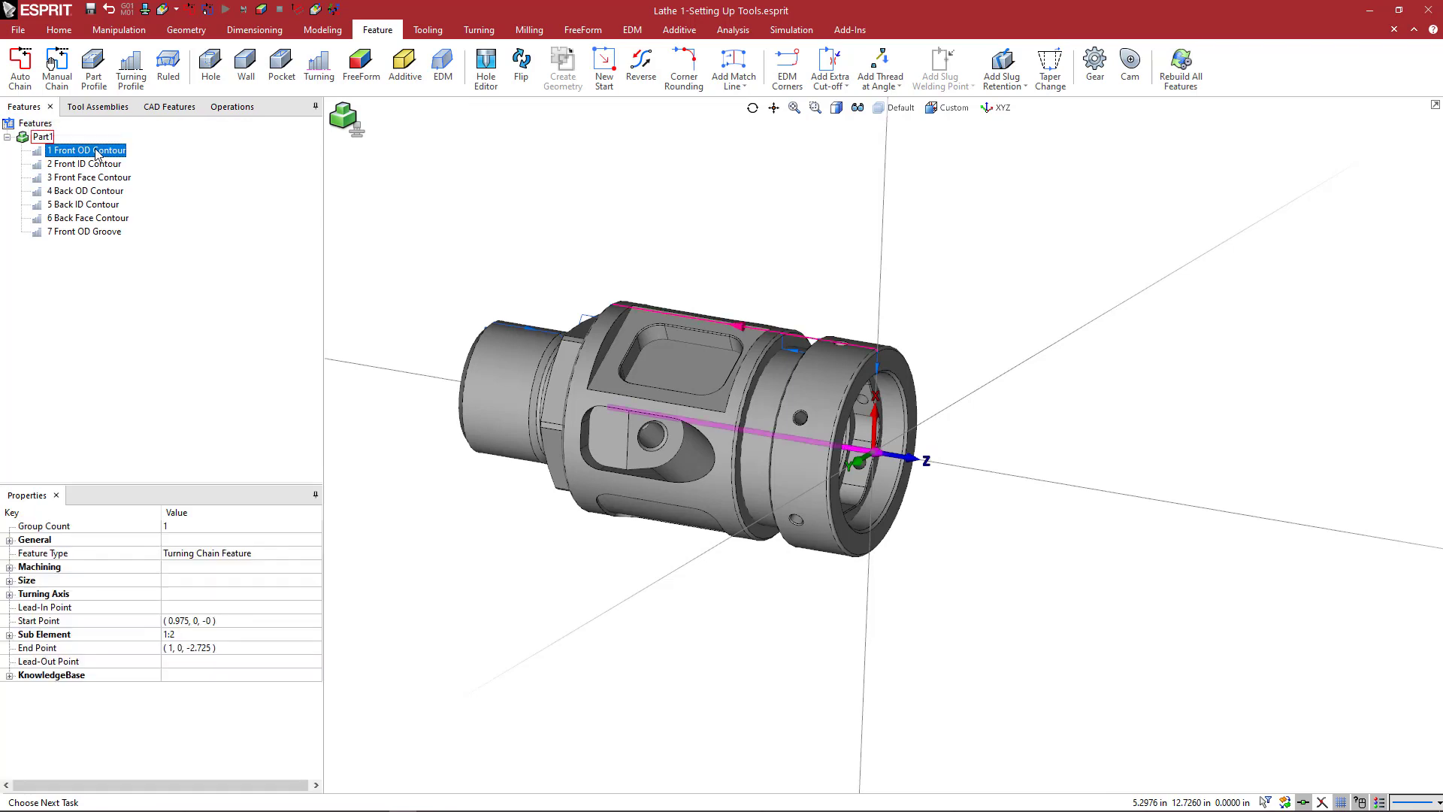
# Step: View the part side-on in the ZX view, zoomed and panned to fit
pyautogui.click(522, 255)
pyautogui.hotkey('ctrl', '2')
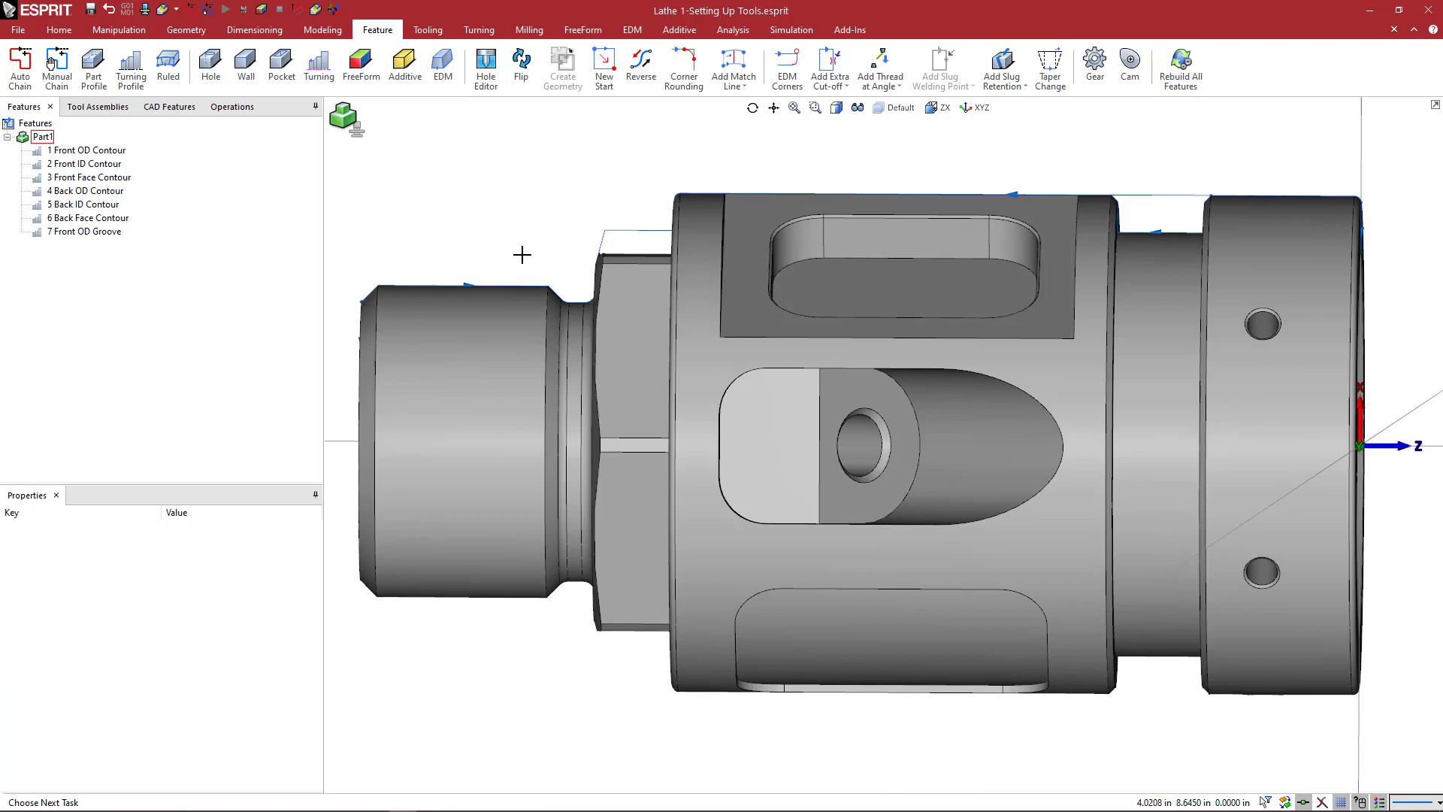
pyautogui.scroll(-3, 571, 263)
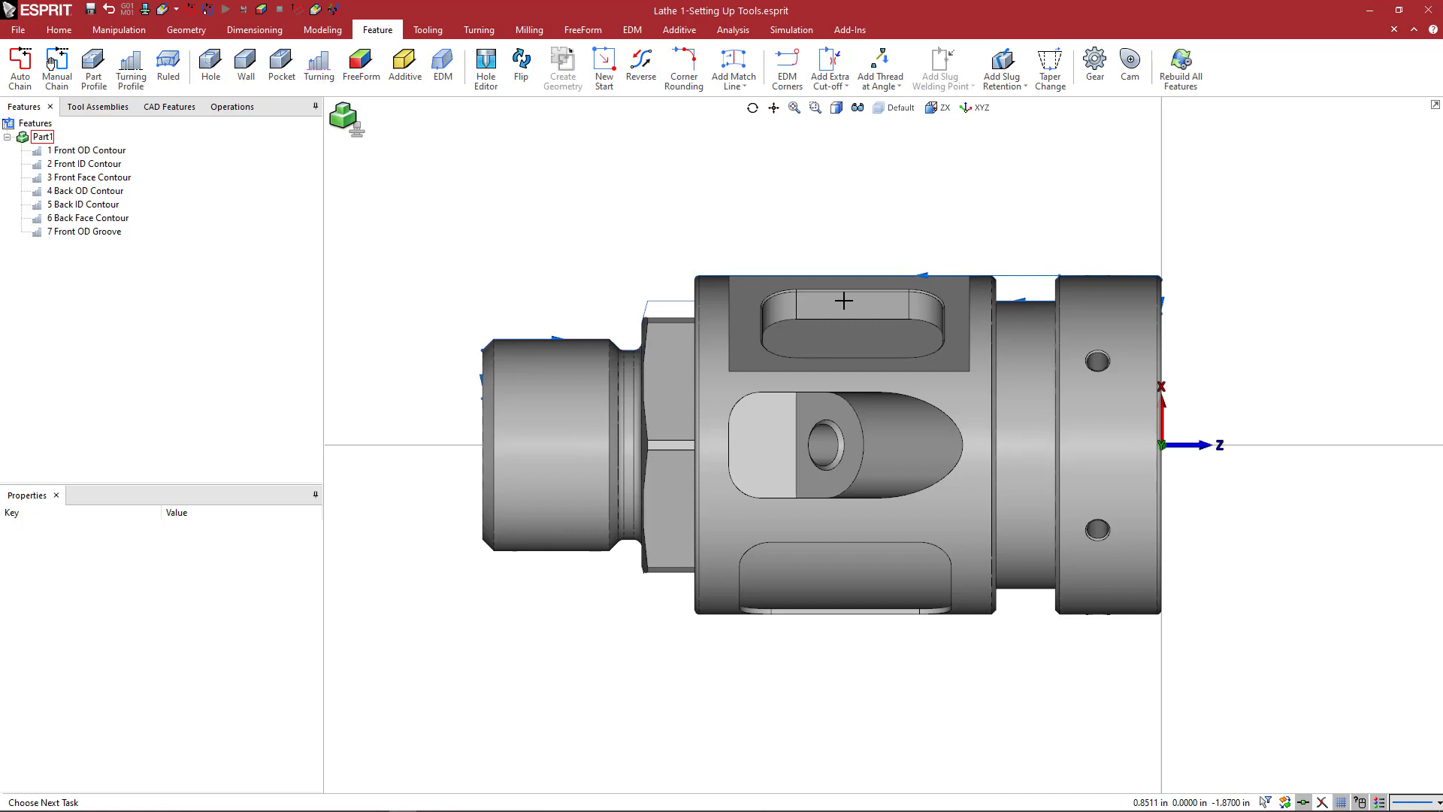
pyautogui.moveTo(842, 301); pyautogui.dragTo(824, 299, button='middle')
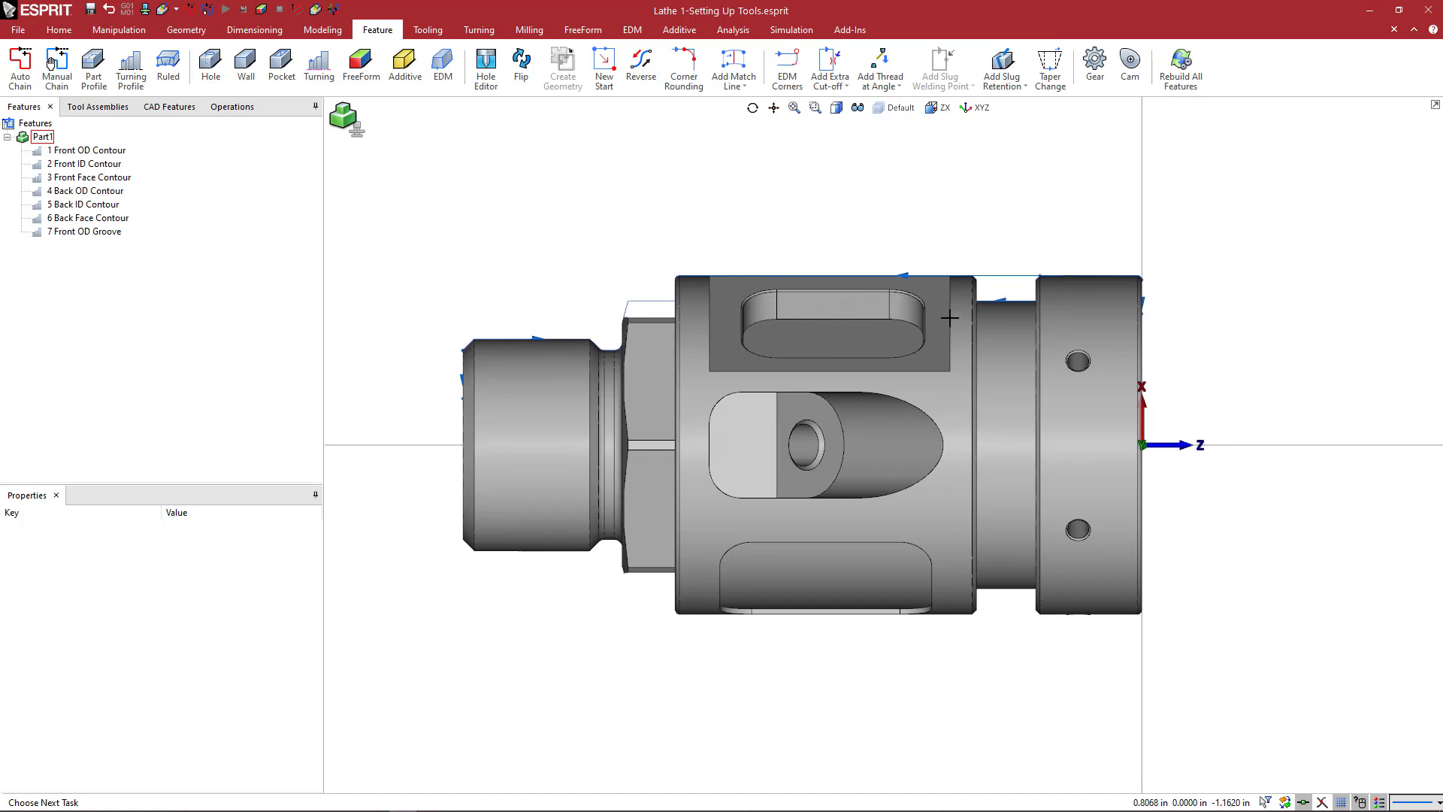
pyautogui.scroll(1, 999, 283)
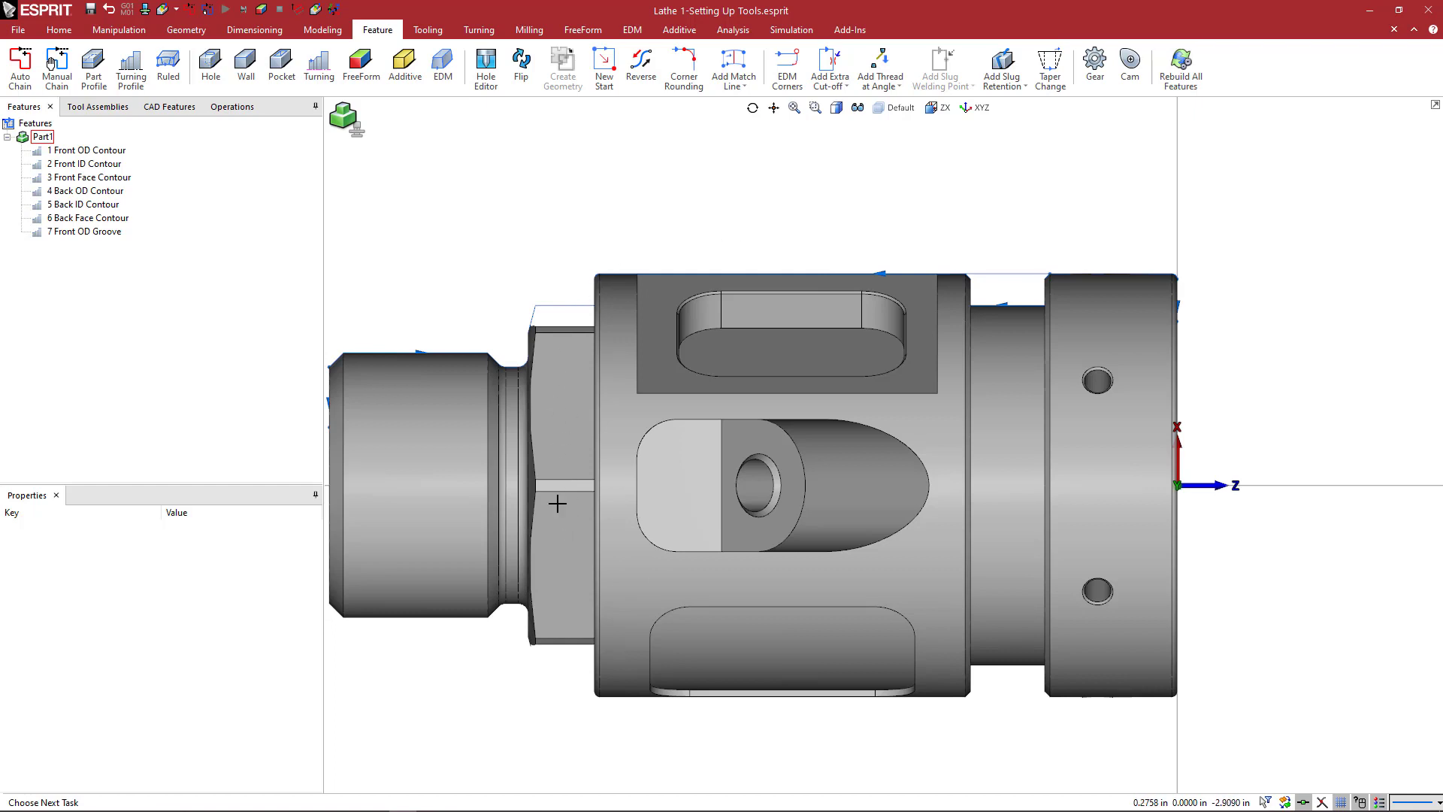
# Step: Select the 4 Back OD Contour on the model, then clear the selection
pyautogui.click(560, 380)
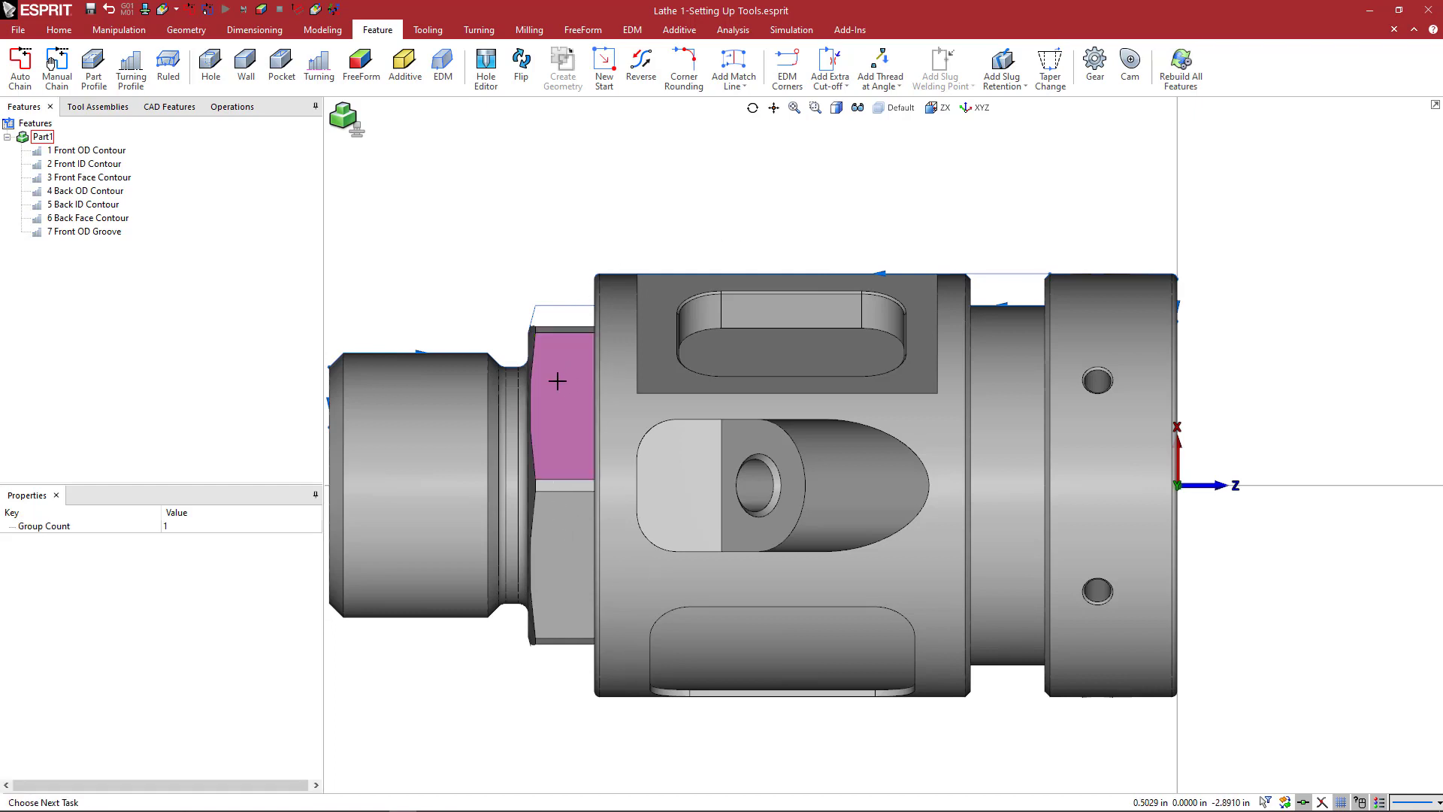
pyautogui.click(535, 261)
pyautogui.click(553, 303)
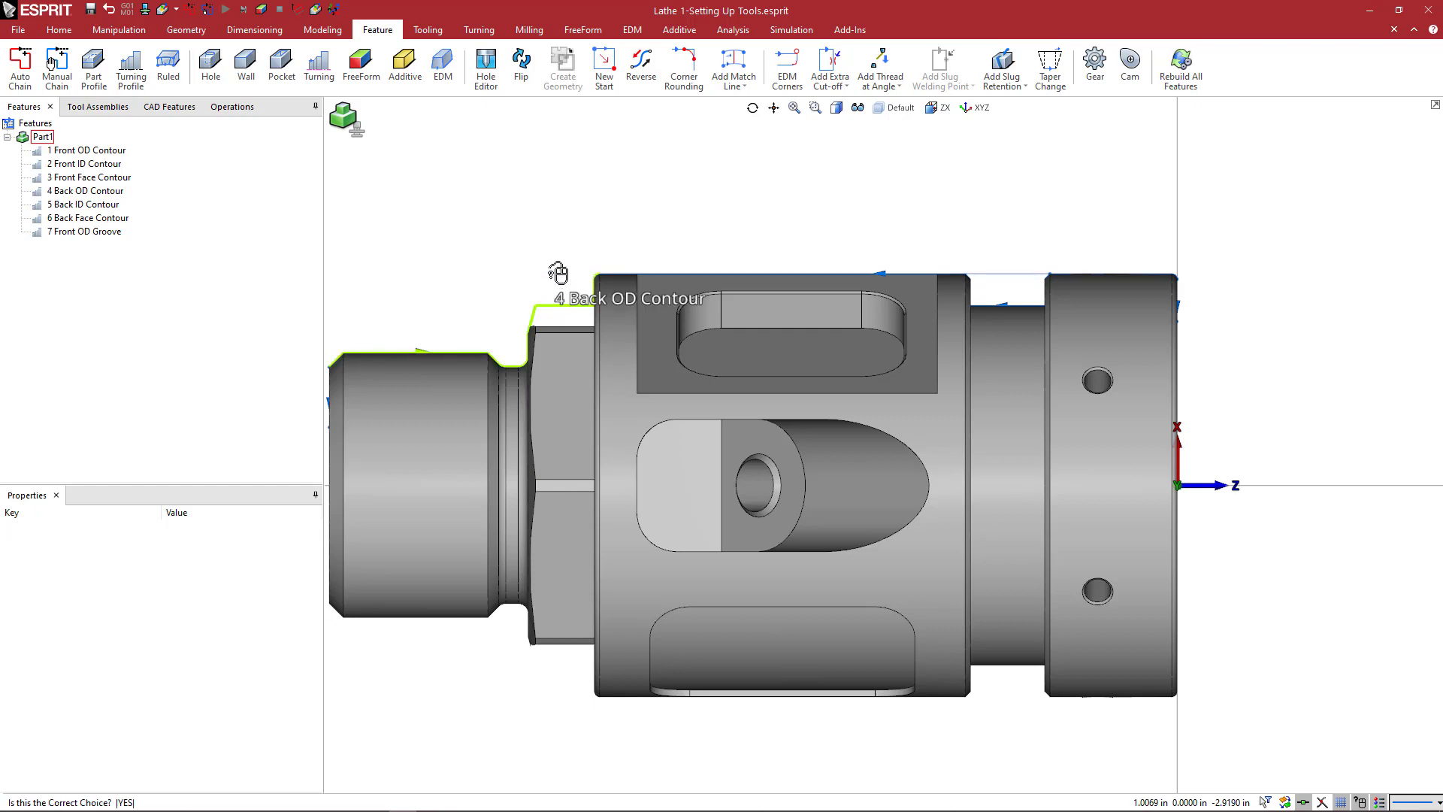
pyautogui.click(554, 277)
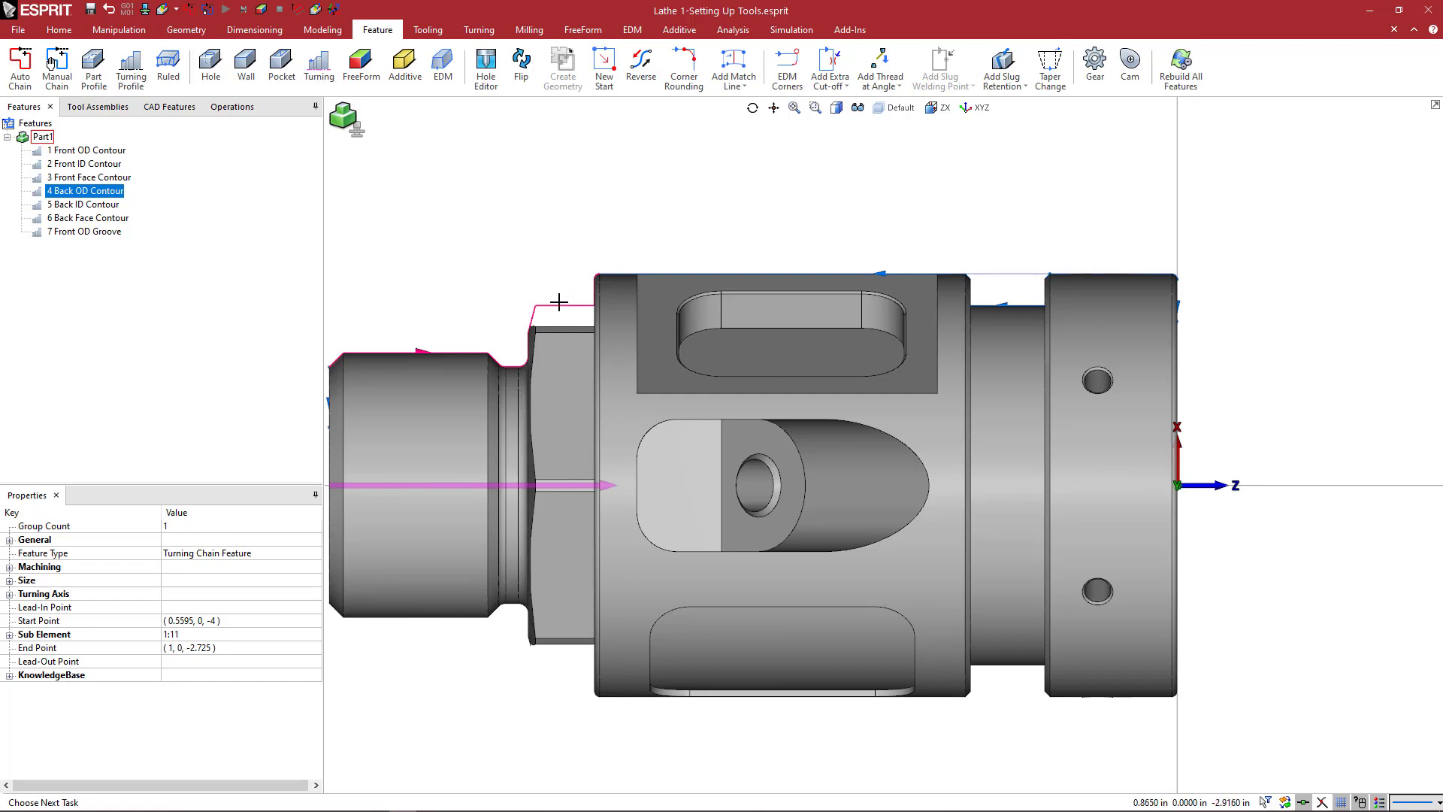
pyautogui.scroll(-1, 558, 302)
pyautogui.scroll(-1, 526, 294)
pyautogui.click(505, 289)
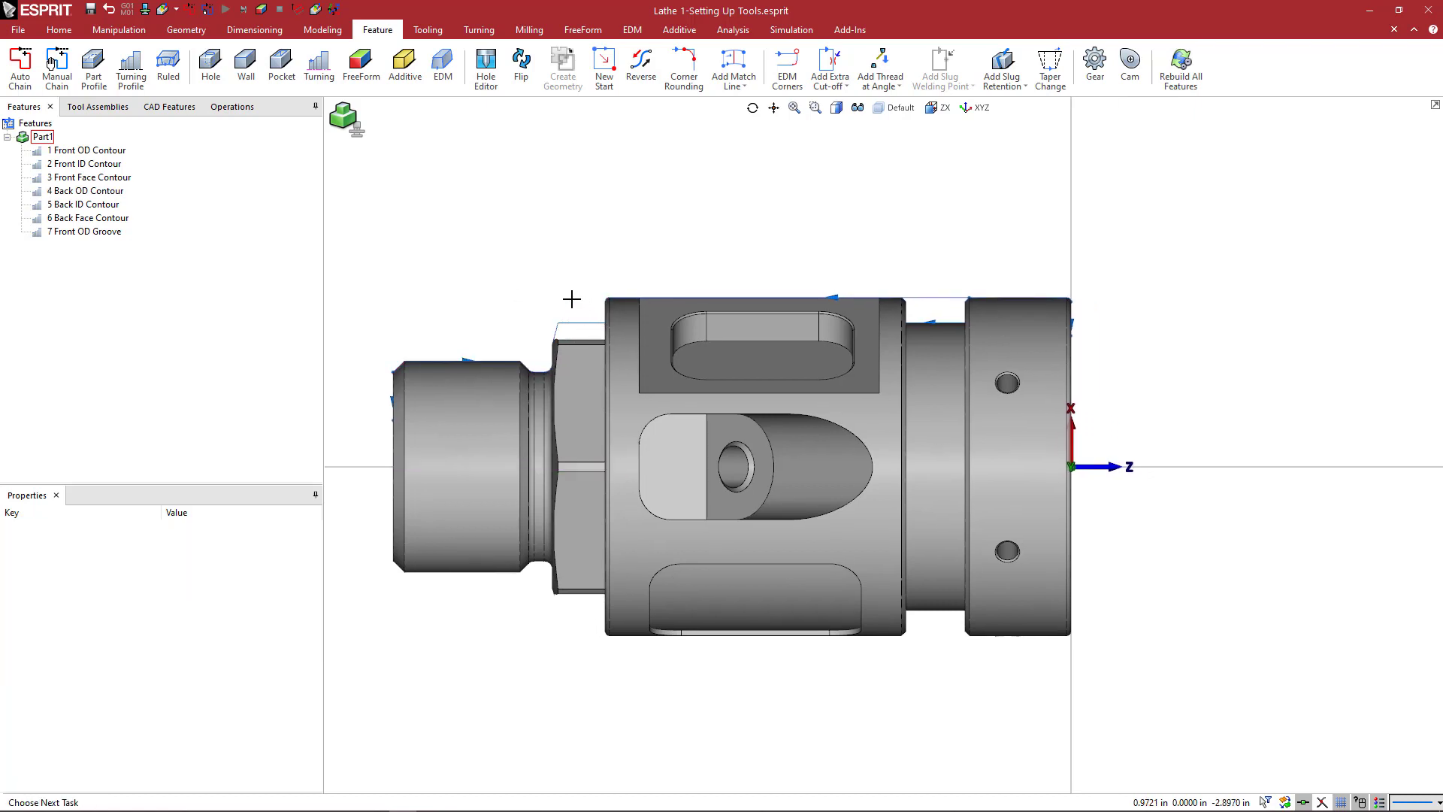
# Step: Select 1 Front OD Contour and set the model display style to Wireframe
pyautogui.click(105, 151)
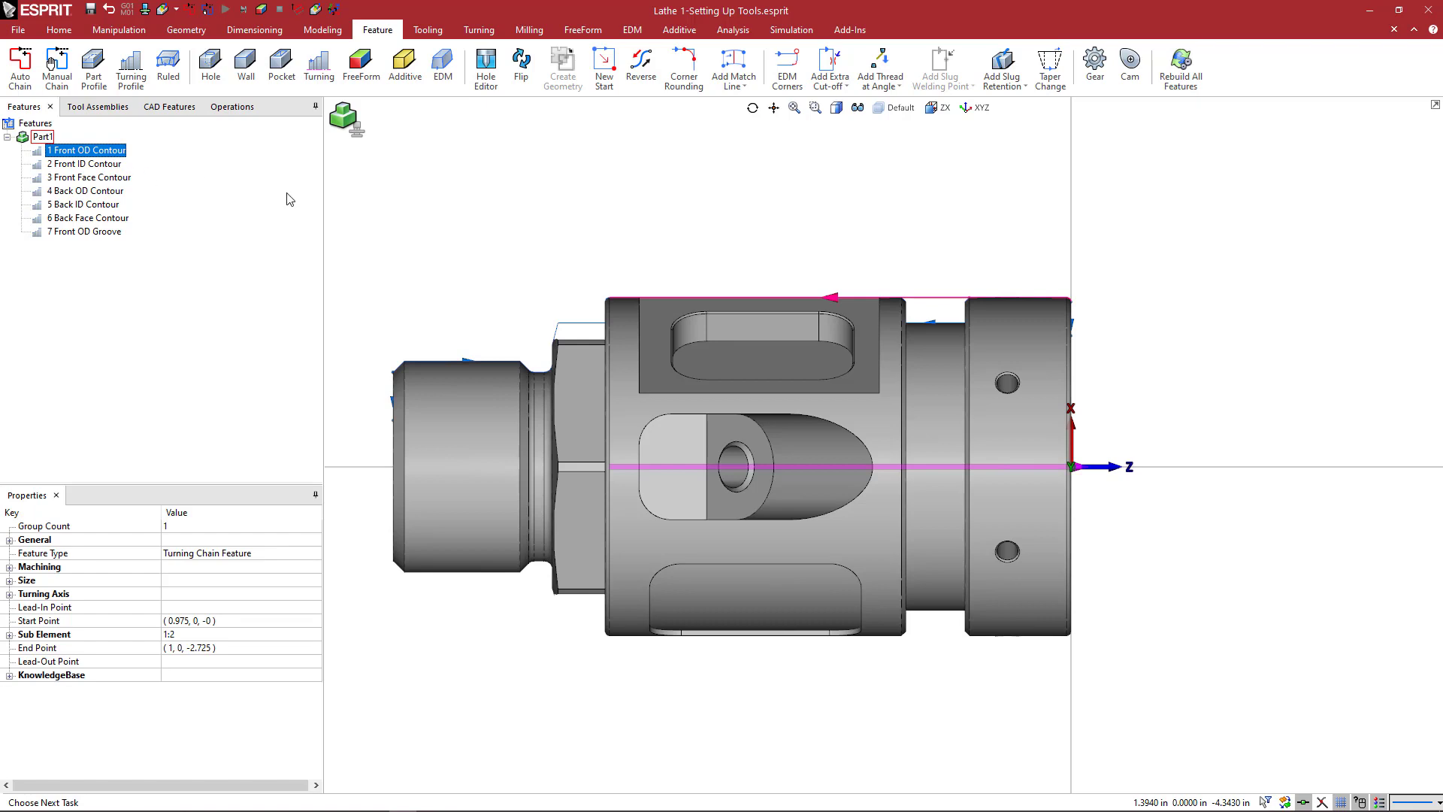
pyautogui.click(836, 107)
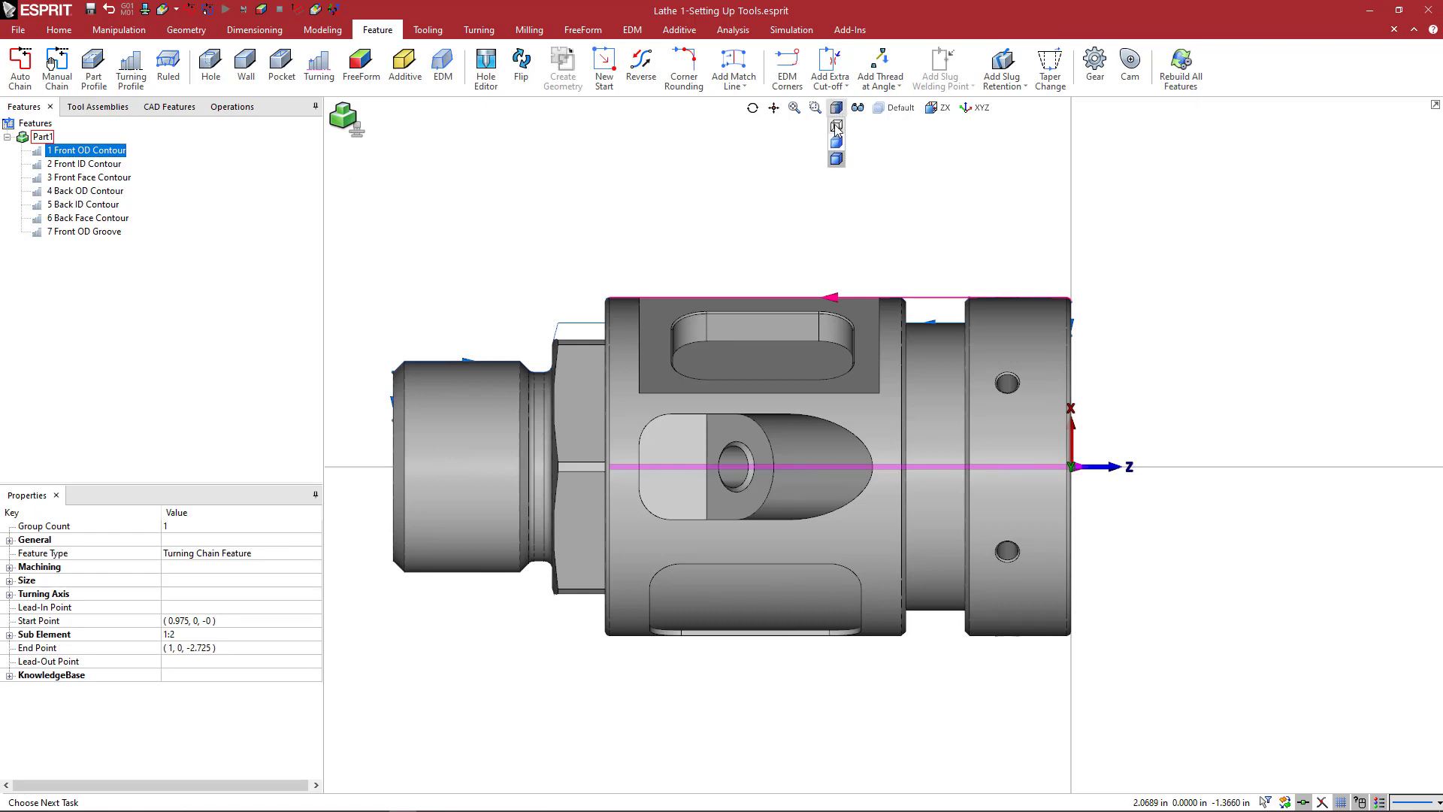
pyautogui.click(836, 127)
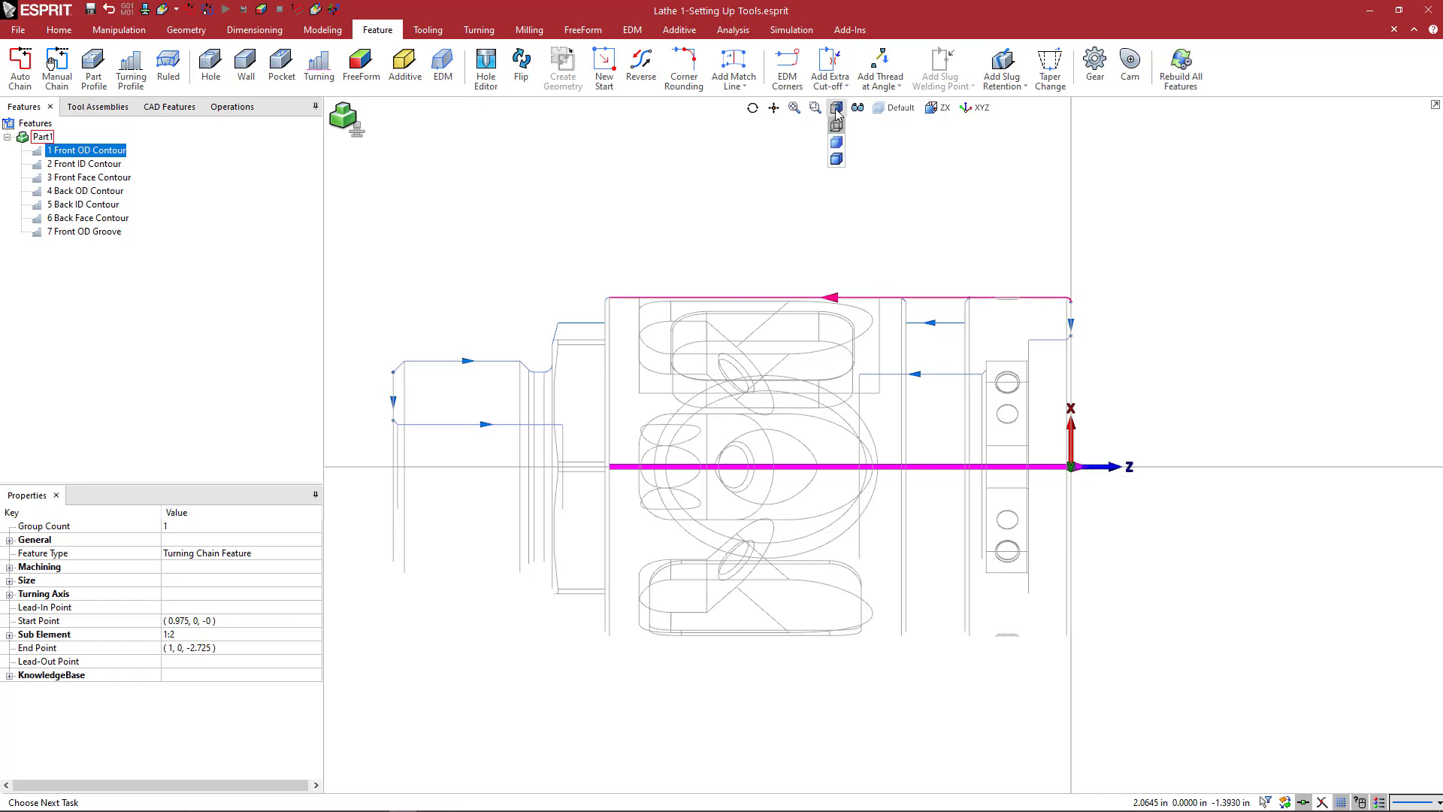
pyautogui.click(836, 159)
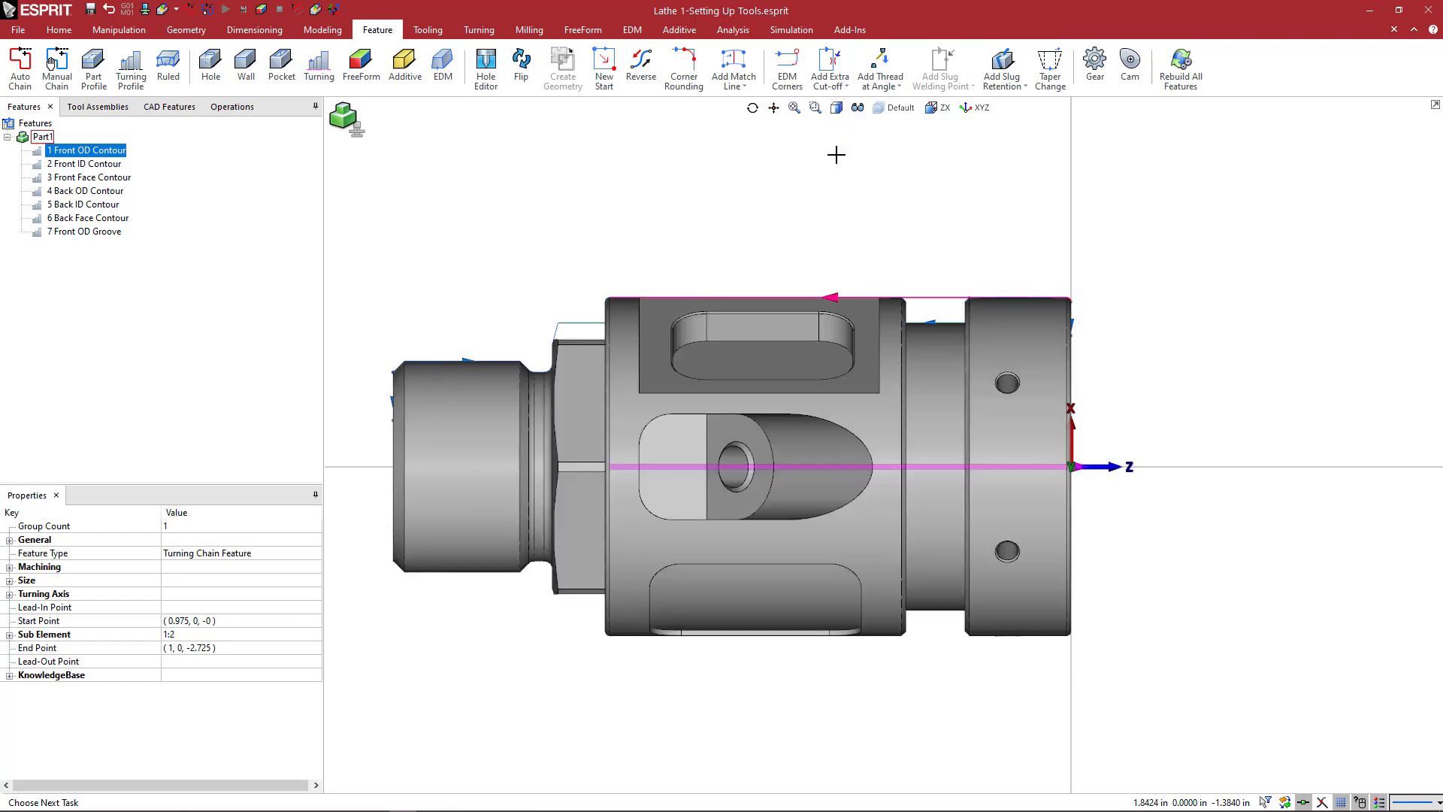
pyautogui.click(836, 107)
pyautogui.click(836, 126)
pyautogui.click(836, 107)
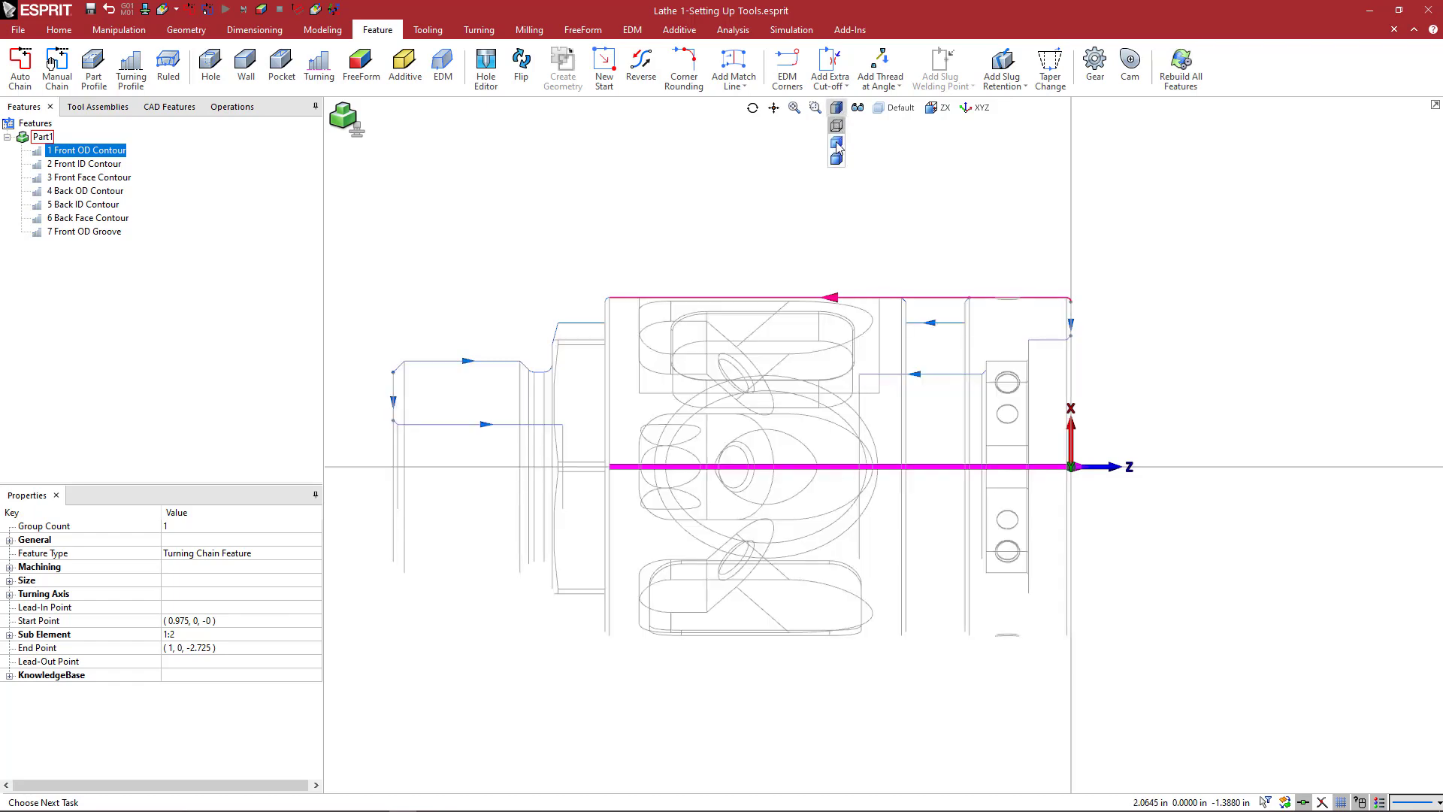
pyautogui.click(839, 162)
pyautogui.click(837, 107)
pyautogui.click(836, 143)
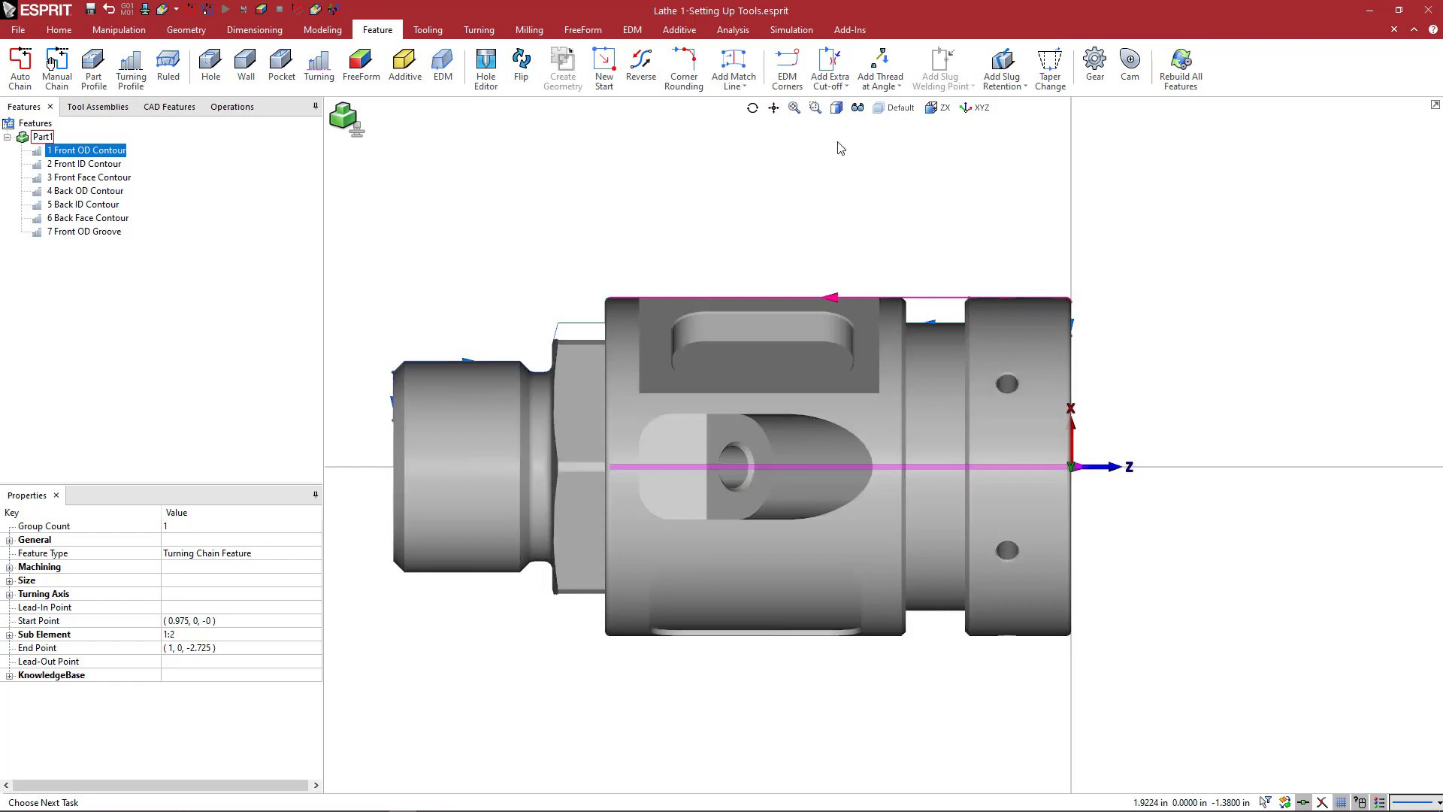
pyautogui.click(836, 107)
pyautogui.click(836, 126)
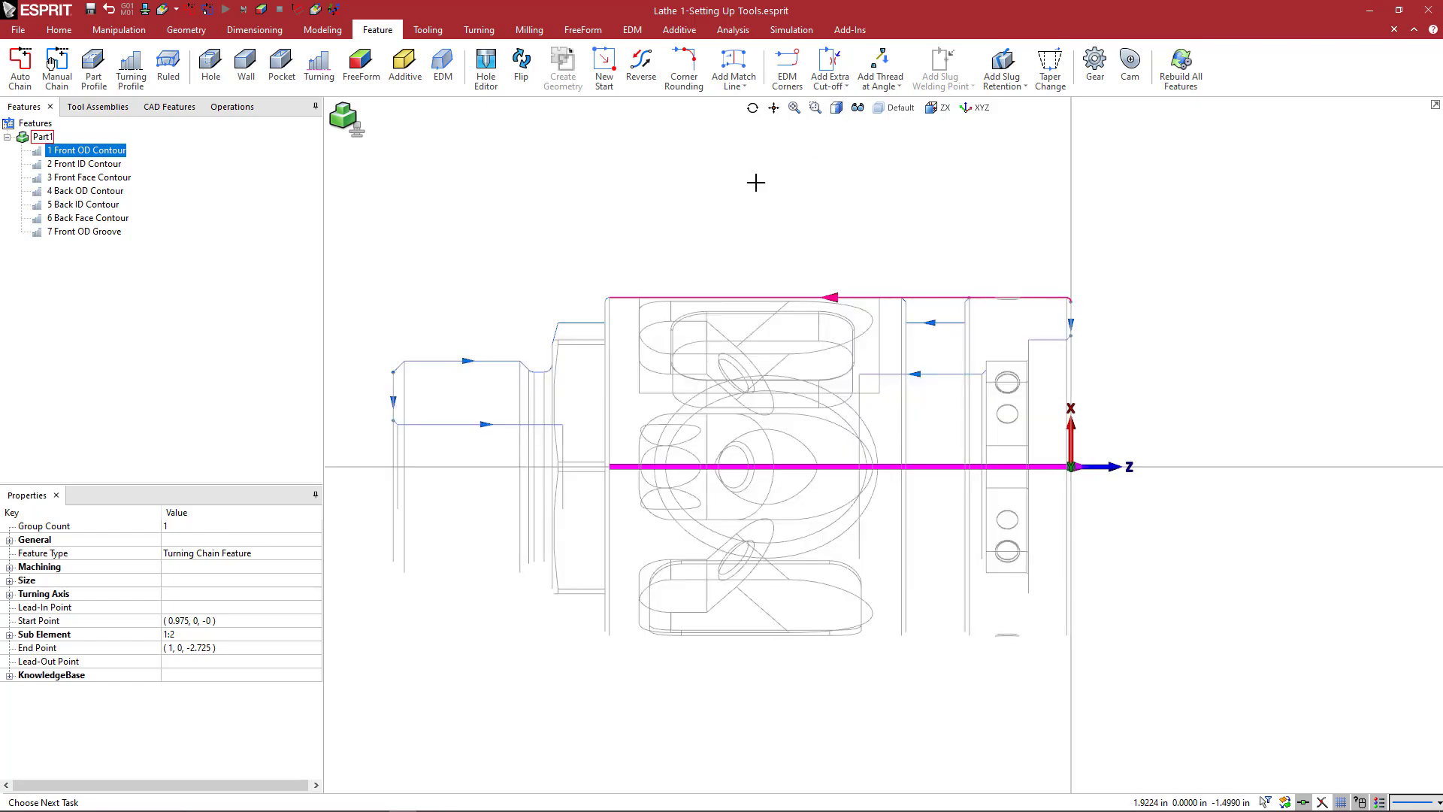
# Step: Pan and zoom the graphics window to frame the wireframe lathe part
pyautogui.moveTo(688, 231); pyautogui.dragTo(670, 231, button='middle')
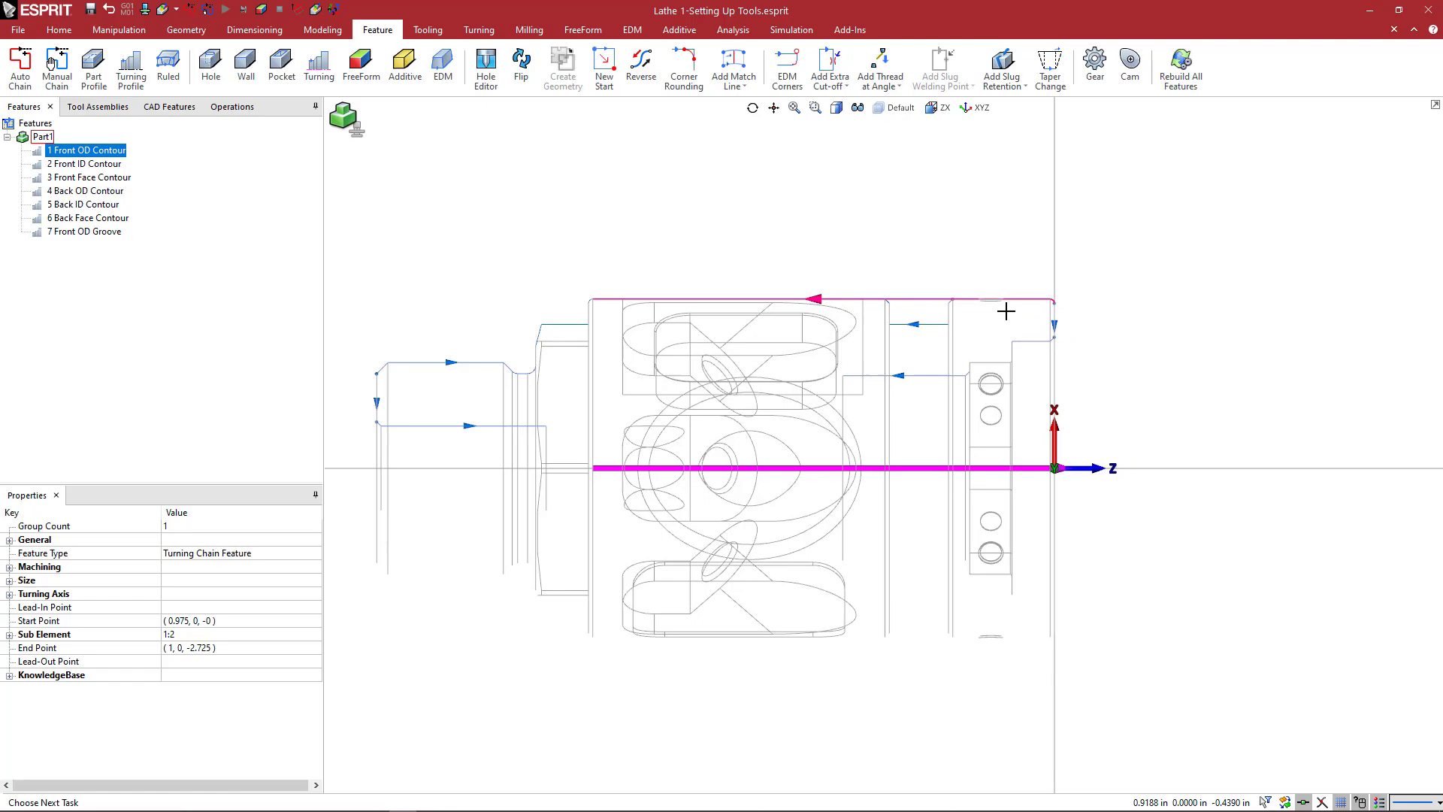
pyautogui.scroll(1, 1041, 302)
pyautogui.scroll(1, 1044, 300)
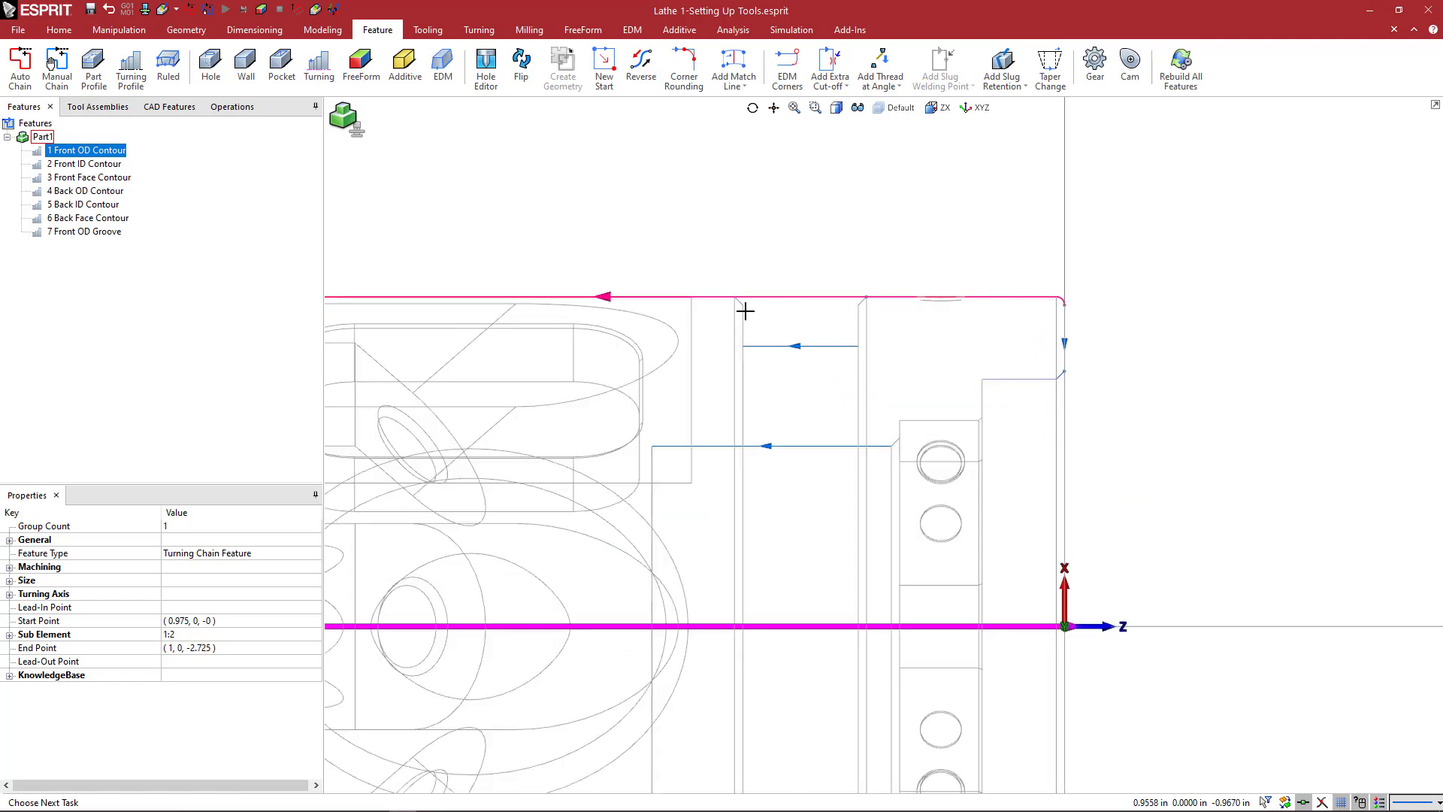
pyautogui.scroll(-1, 748, 313)
pyautogui.scroll(-1, 748, 312)
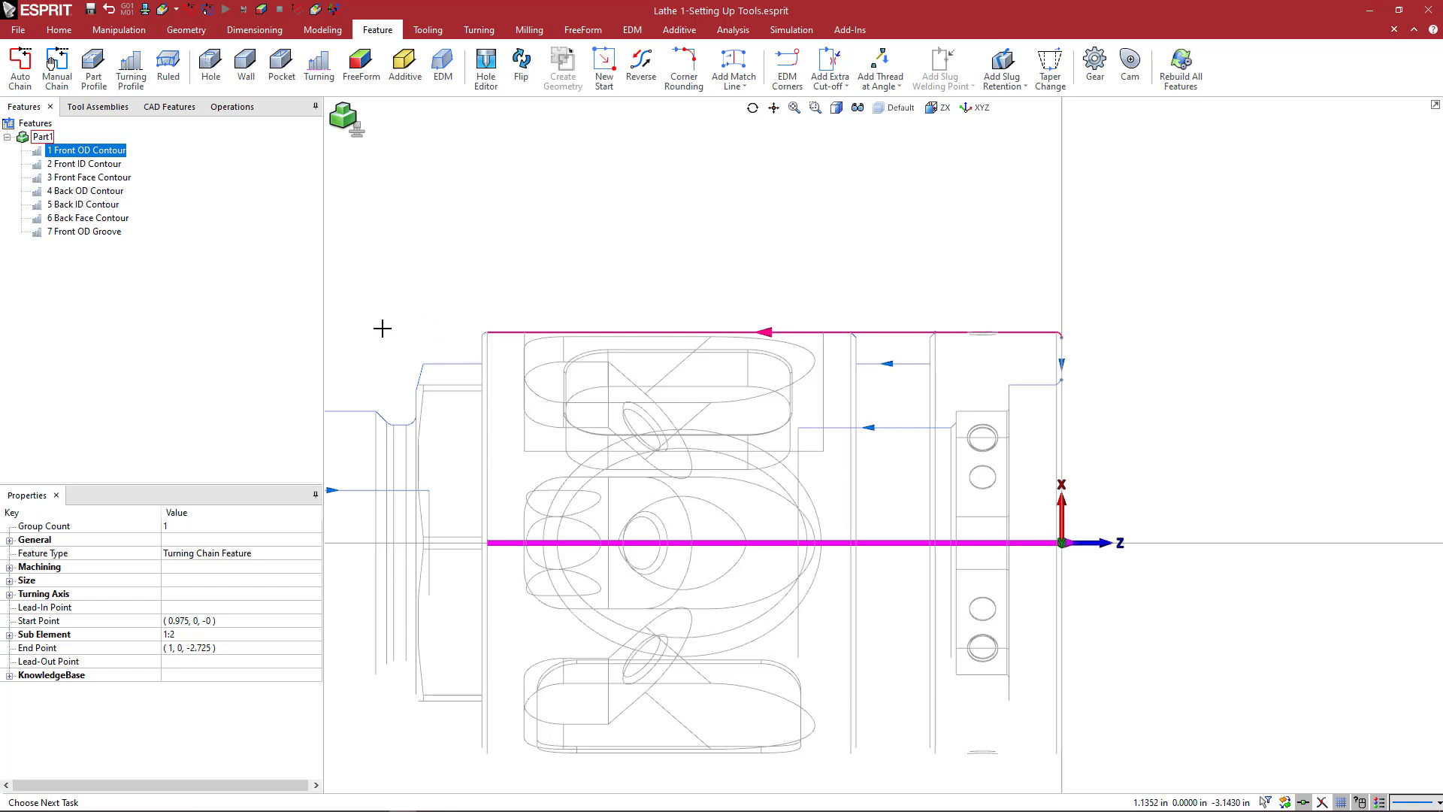
pyautogui.scroll(-1, 435, 348)
pyautogui.scroll(1, 434, 349)
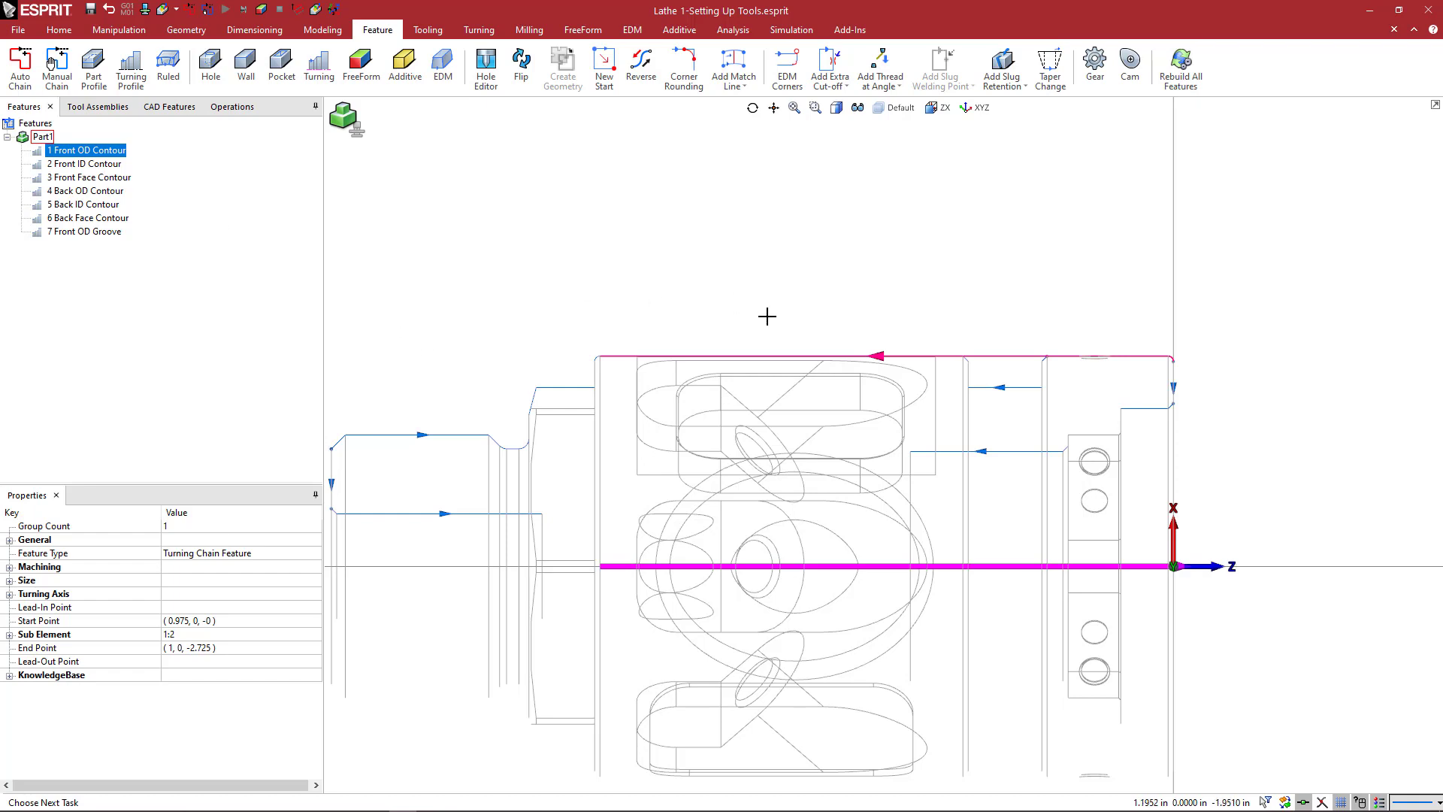
pyautogui.moveTo(750, 302); pyautogui.dragTo(697, 269, button='middle')
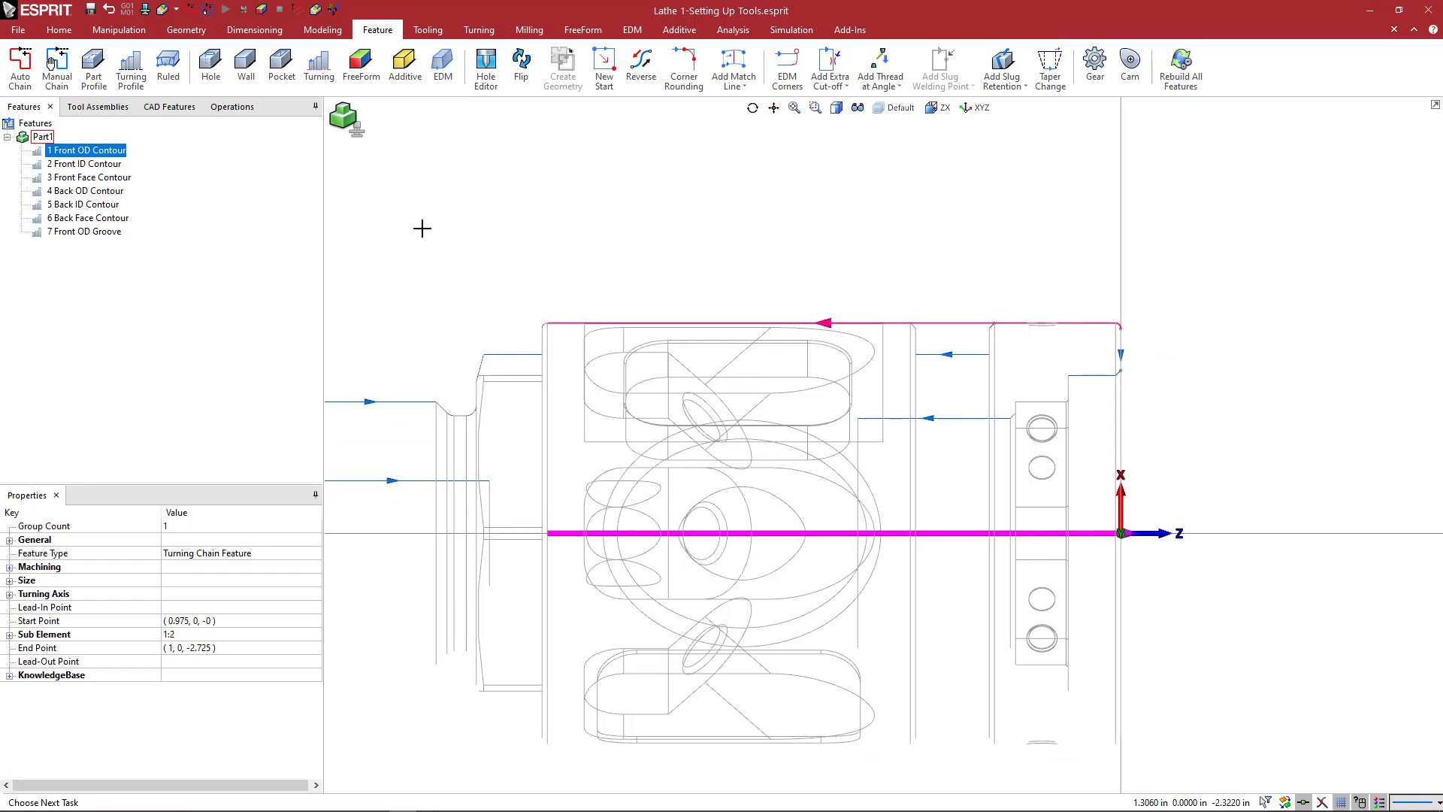
pyautogui.click(85, 165)
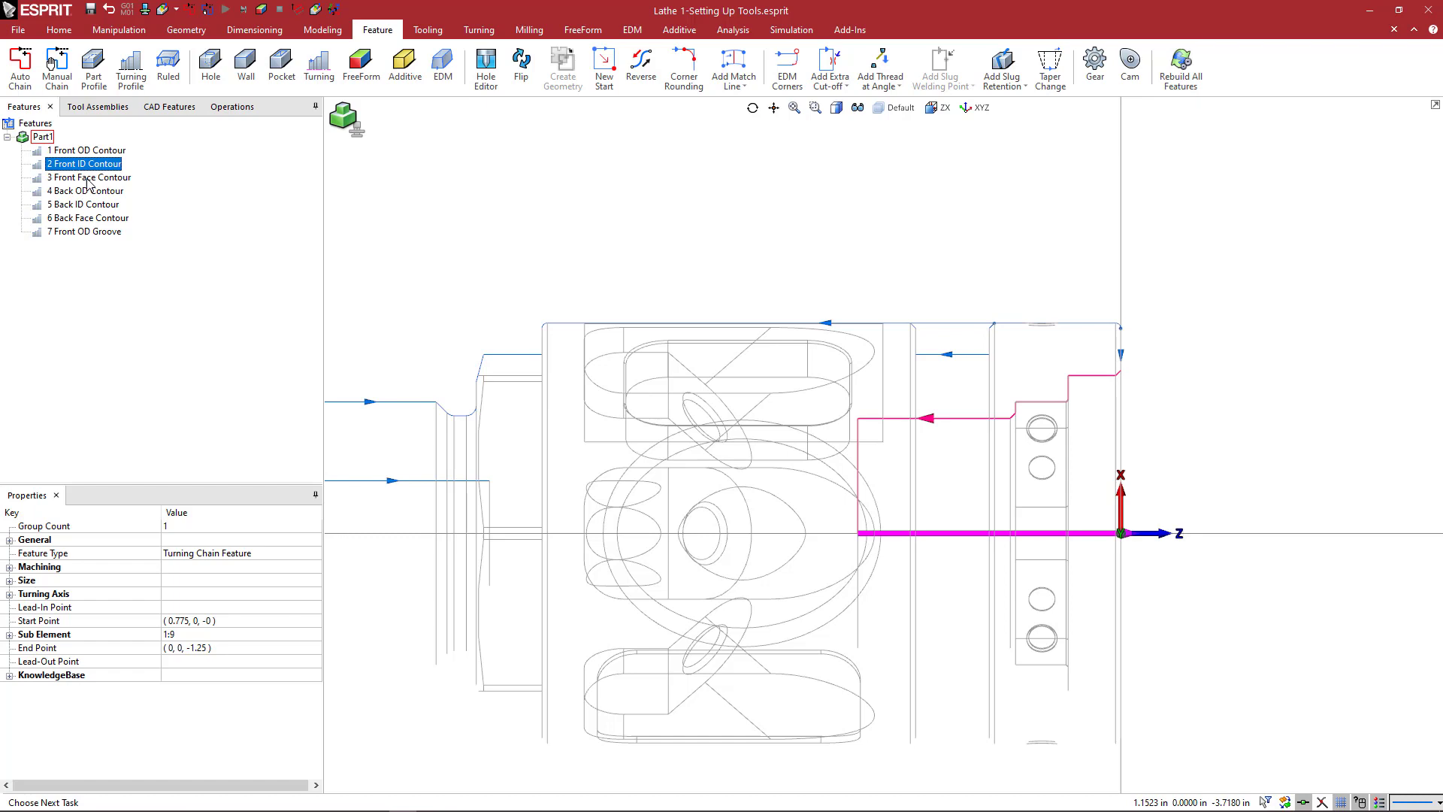
pyautogui.click(87, 179)
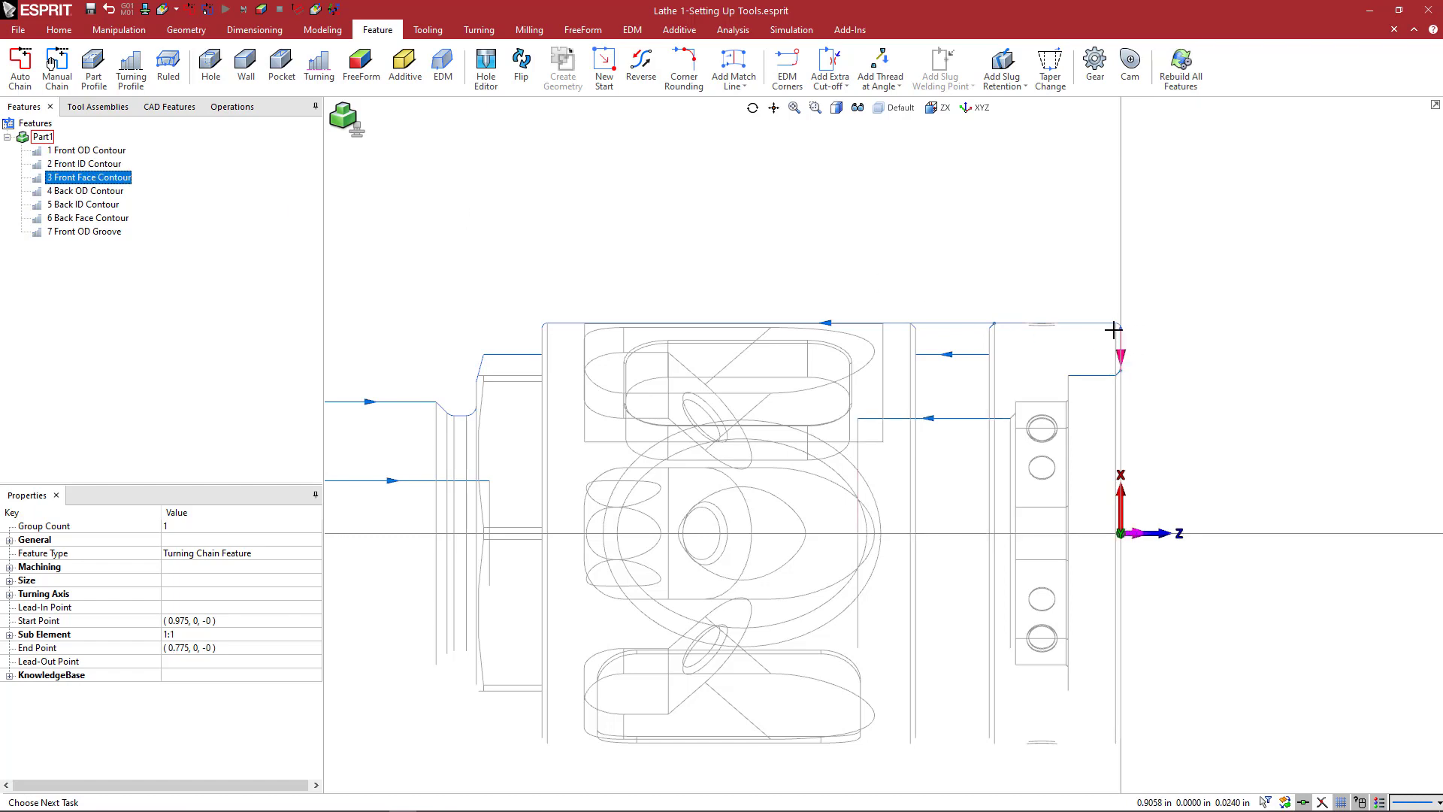
pyautogui.click(108, 191)
pyautogui.click(111, 205)
pyautogui.click(114, 218)
pyautogui.click(117, 232)
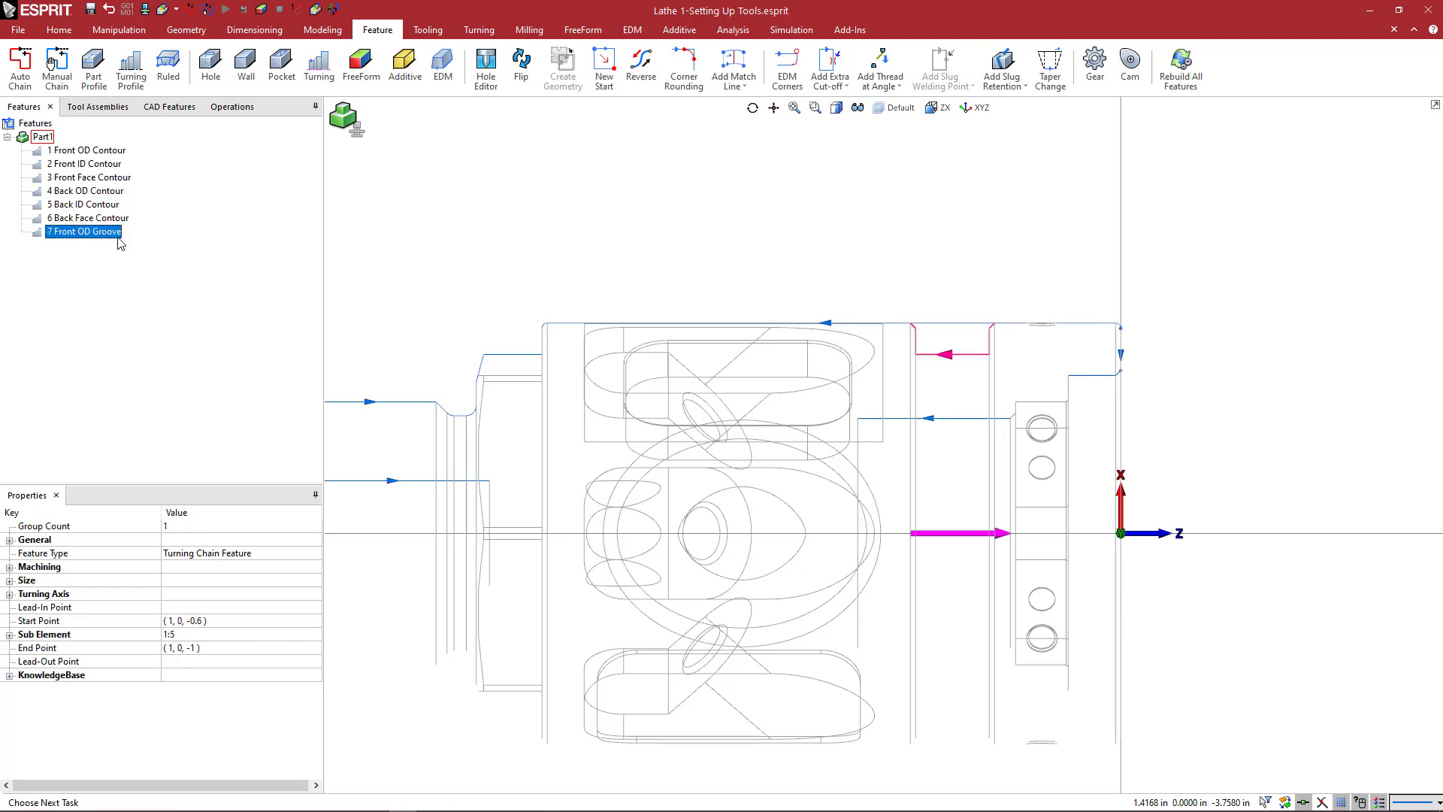
pyautogui.scroll(1, 962, 347)
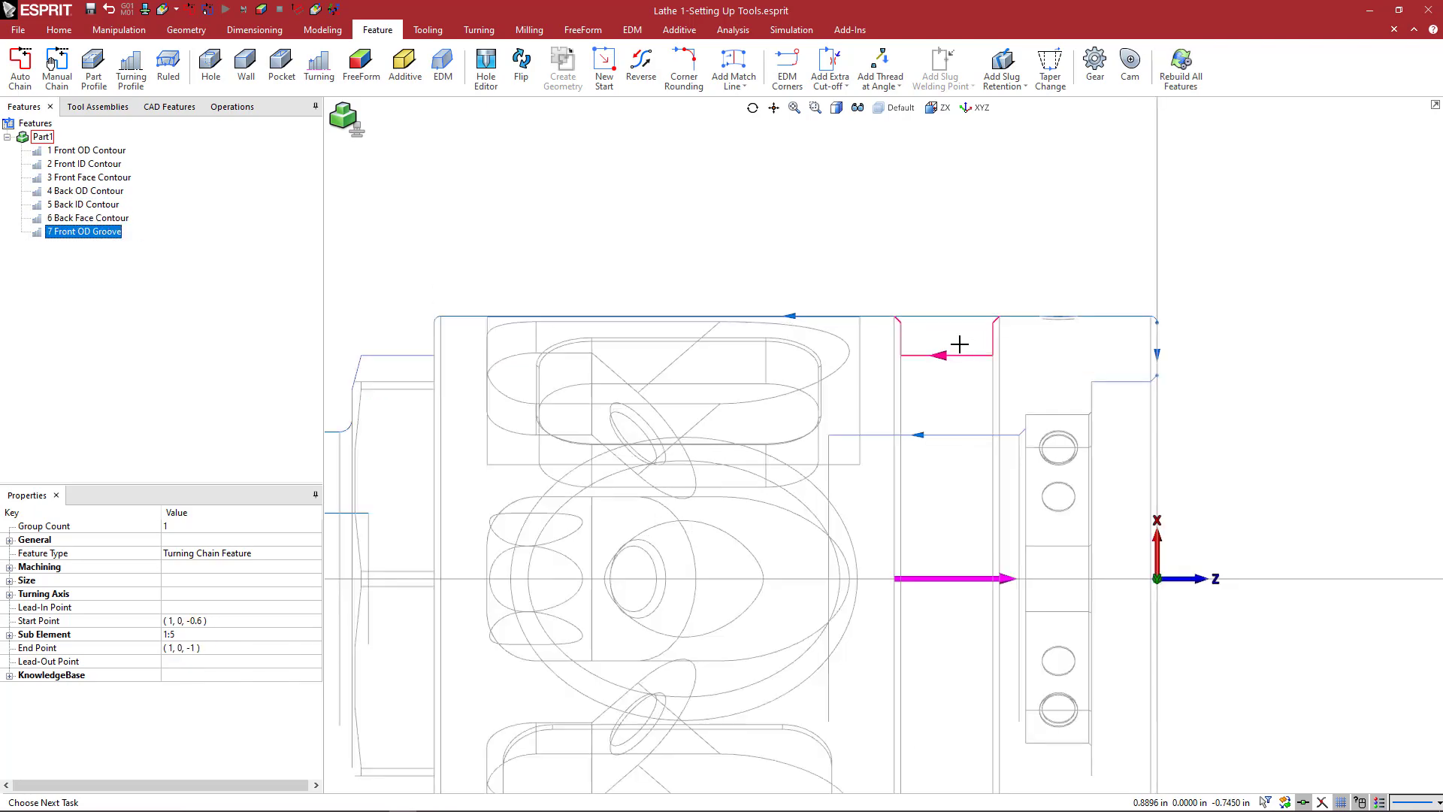
pyautogui.scroll(1, 959, 344)
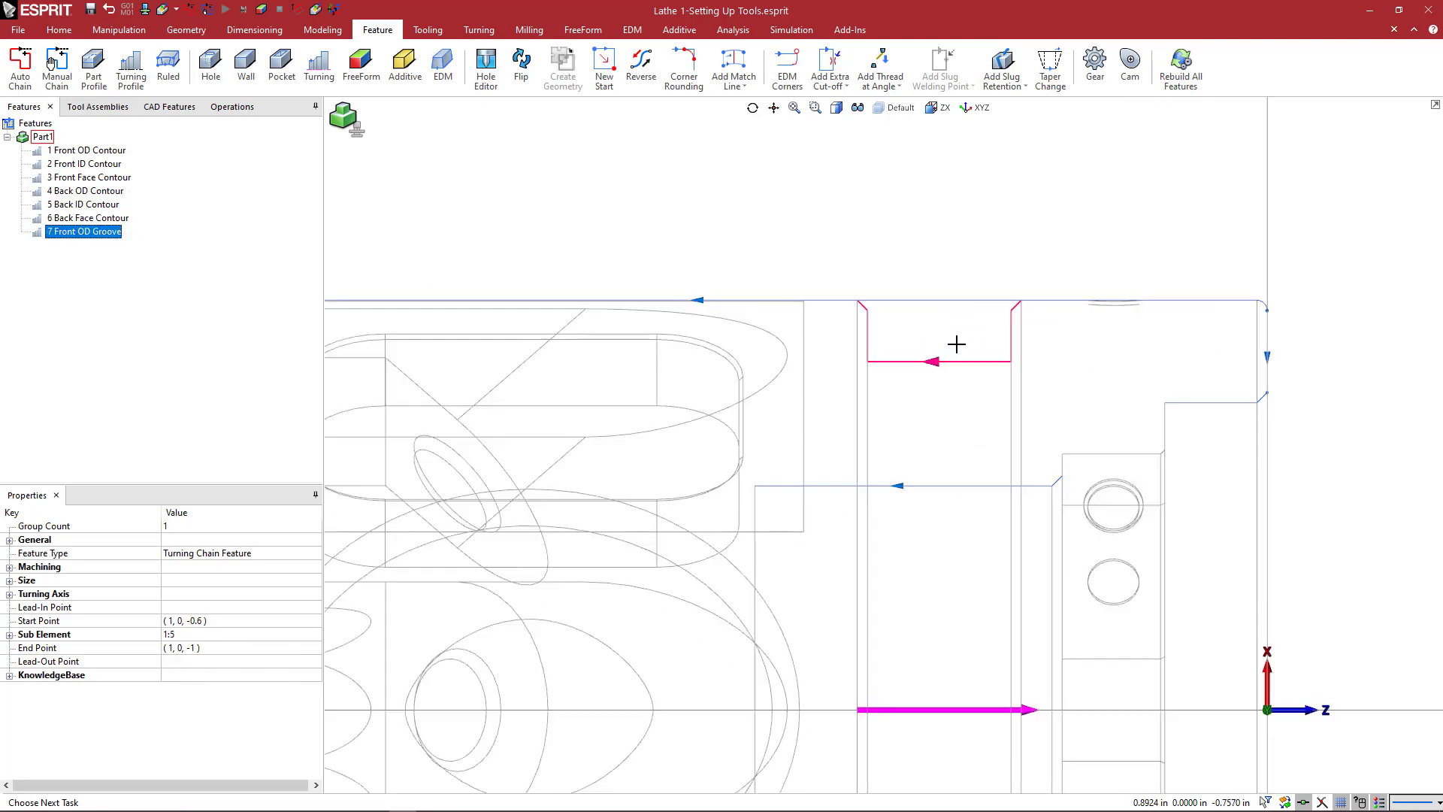
pyautogui.click(95, 151)
pyautogui.click(96, 164)
pyautogui.click(98, 177)
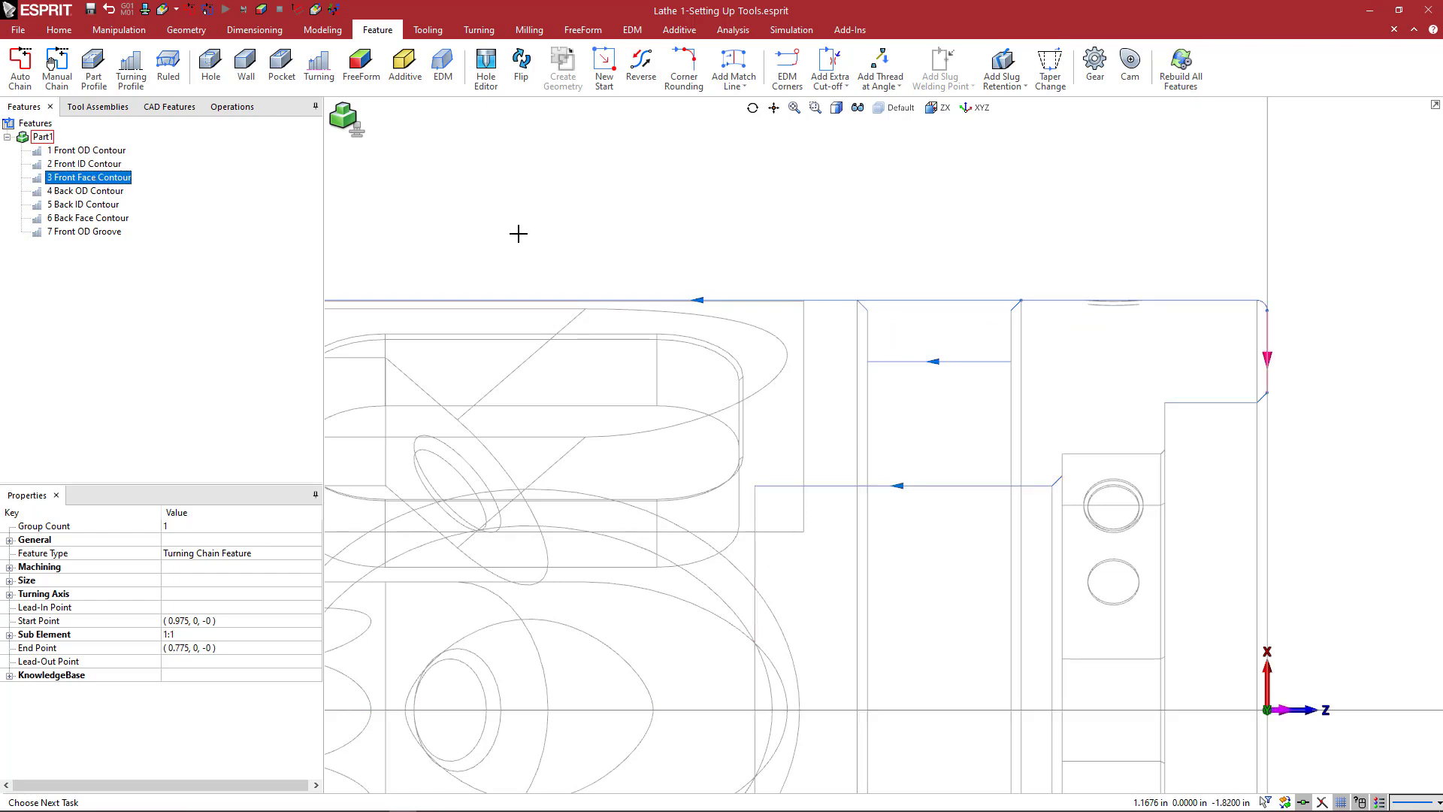
pyautogui.scroll(-2, 518, 232)
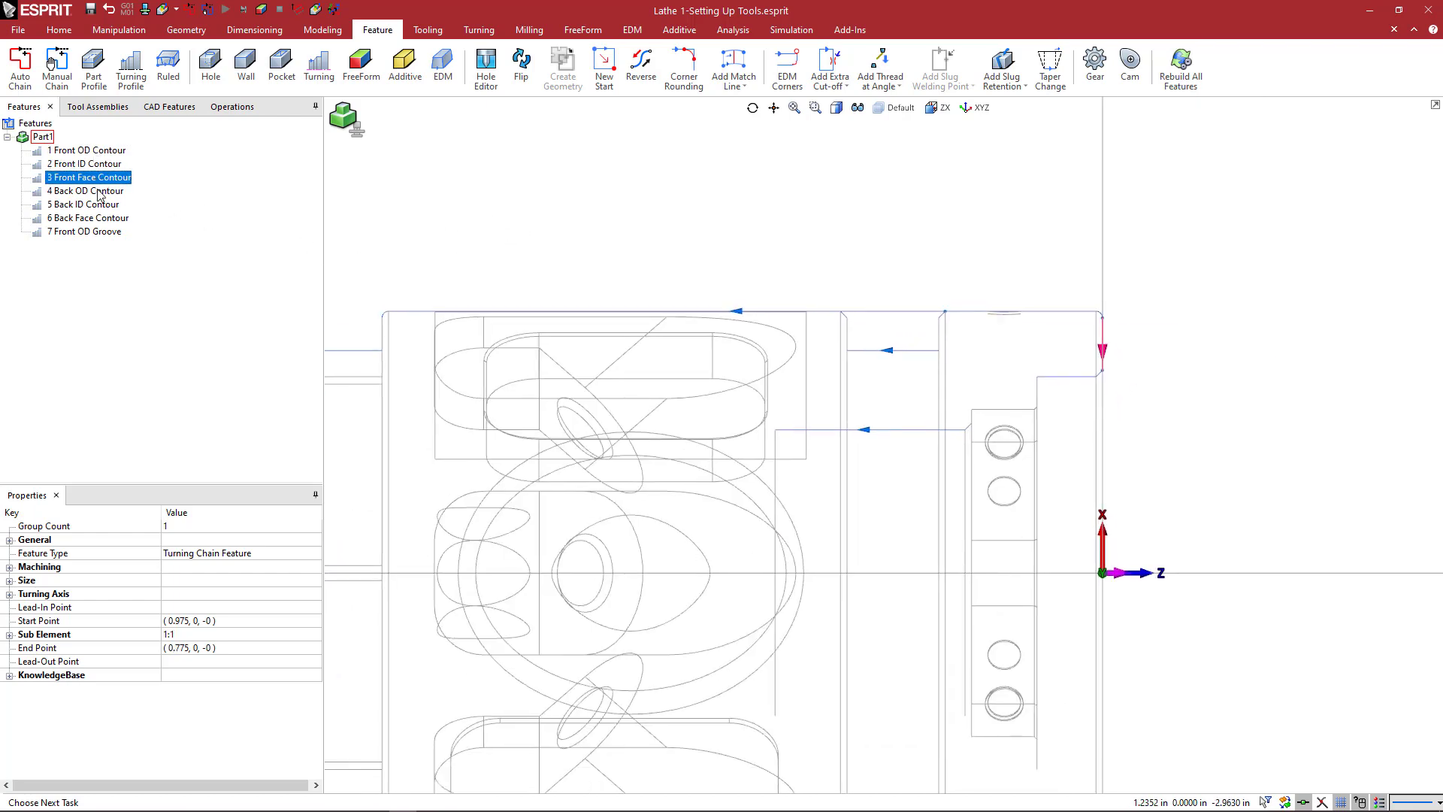
pyautogui.click(96, 154)
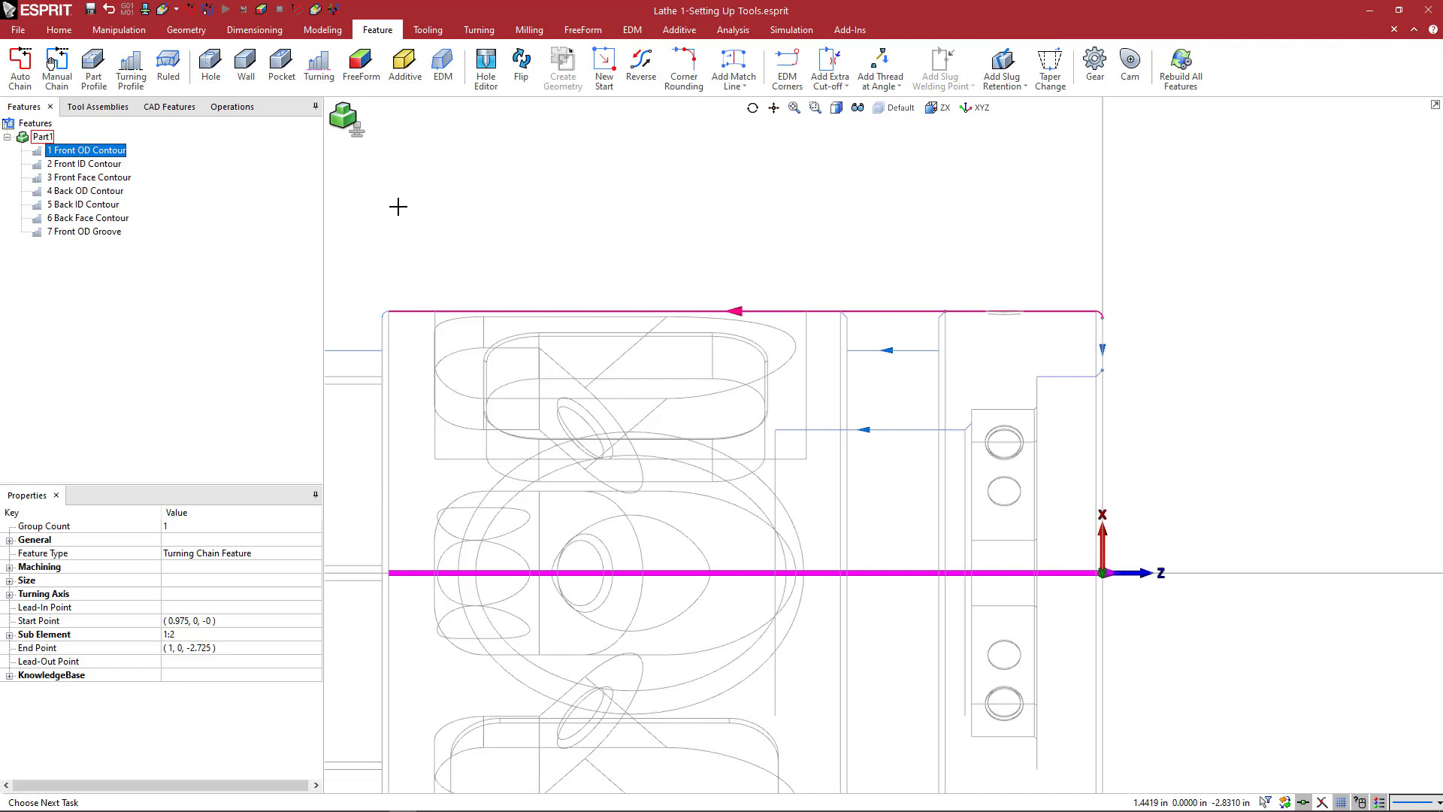
pyautogui.scroll(-2, 451, 237)
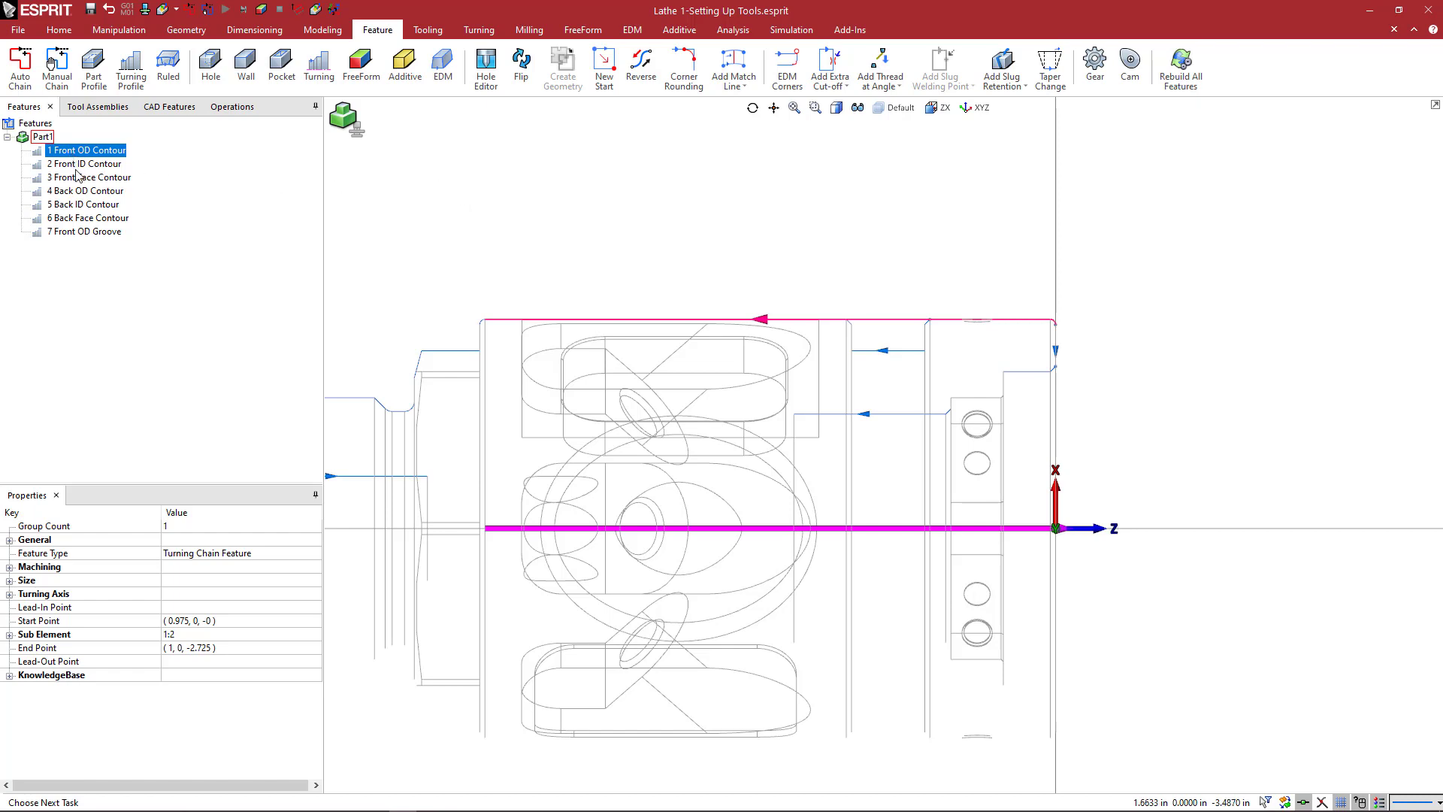
pyautogui.press('Down')
pyautogui.press('Down')
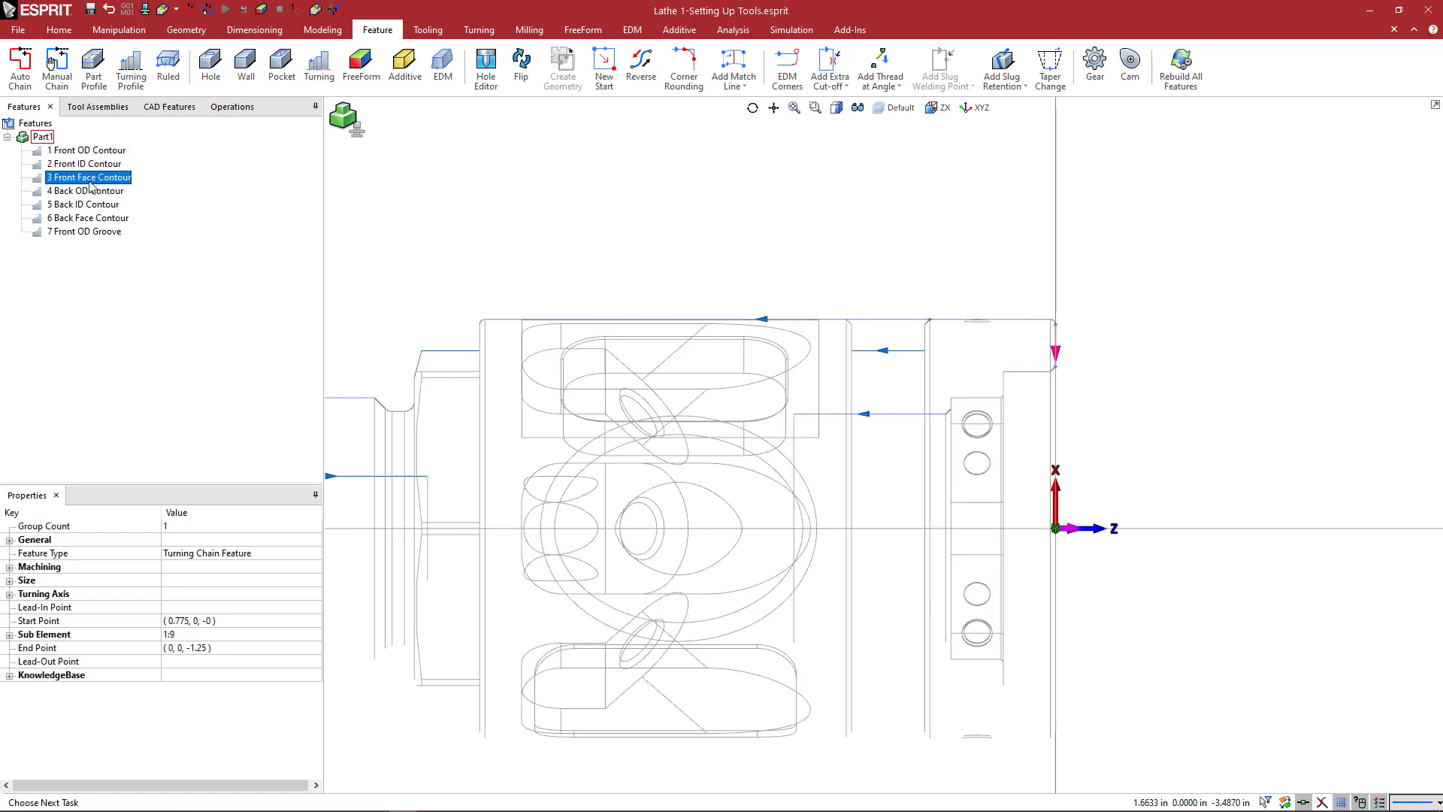
pyautogui.click(84, 232)
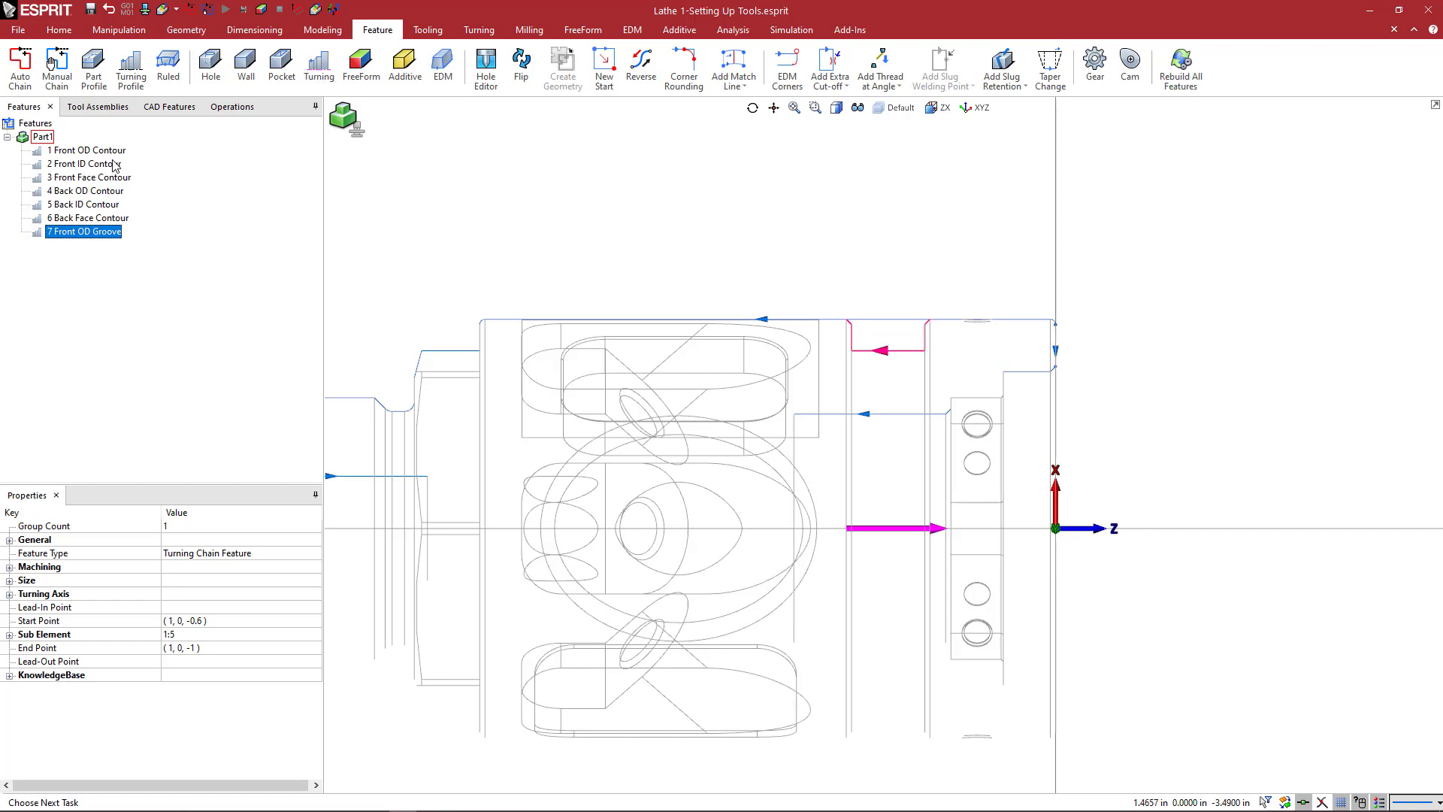
pyautogui.click(103, 152)
pyautogui.click(106, 165)
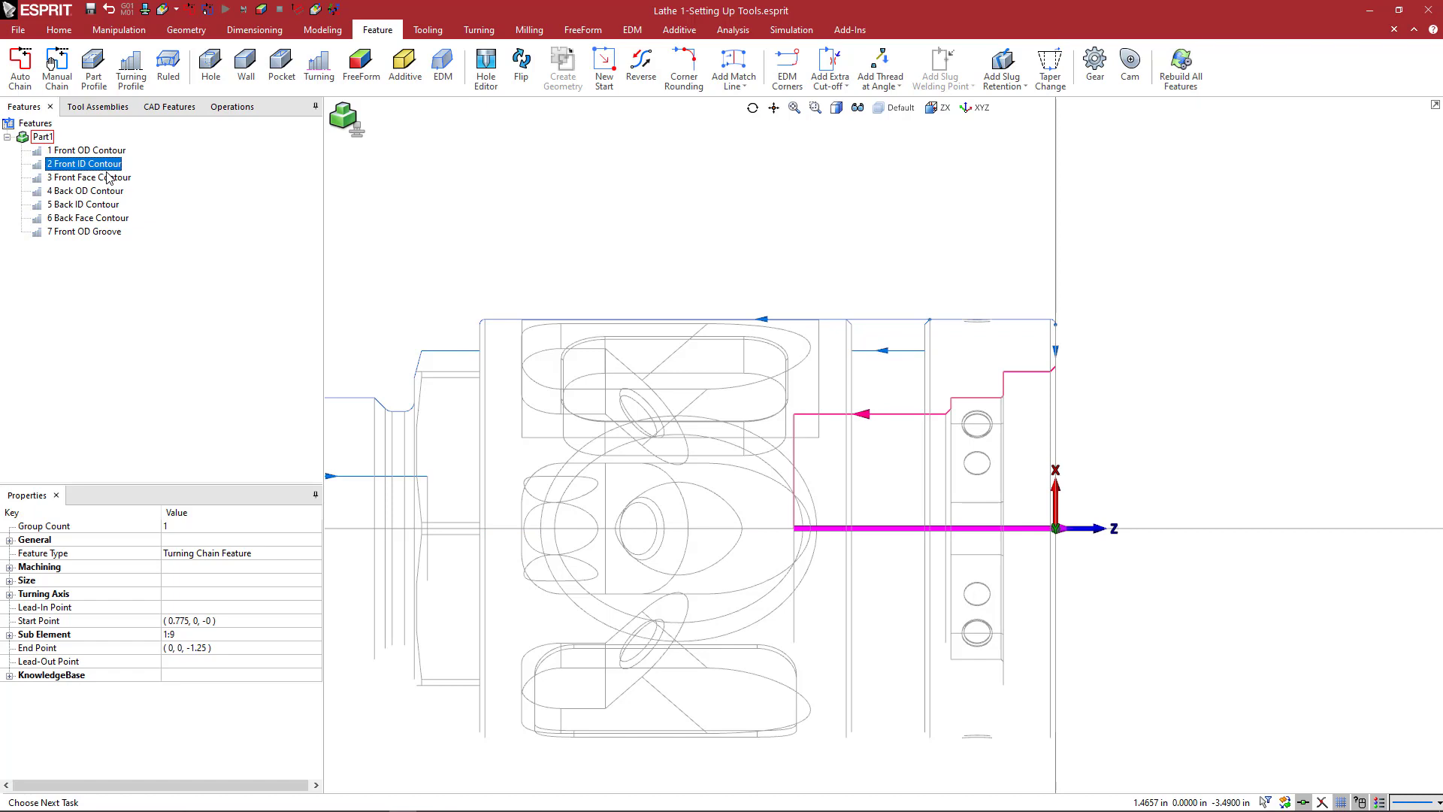
pyautogui.click(108, 177)
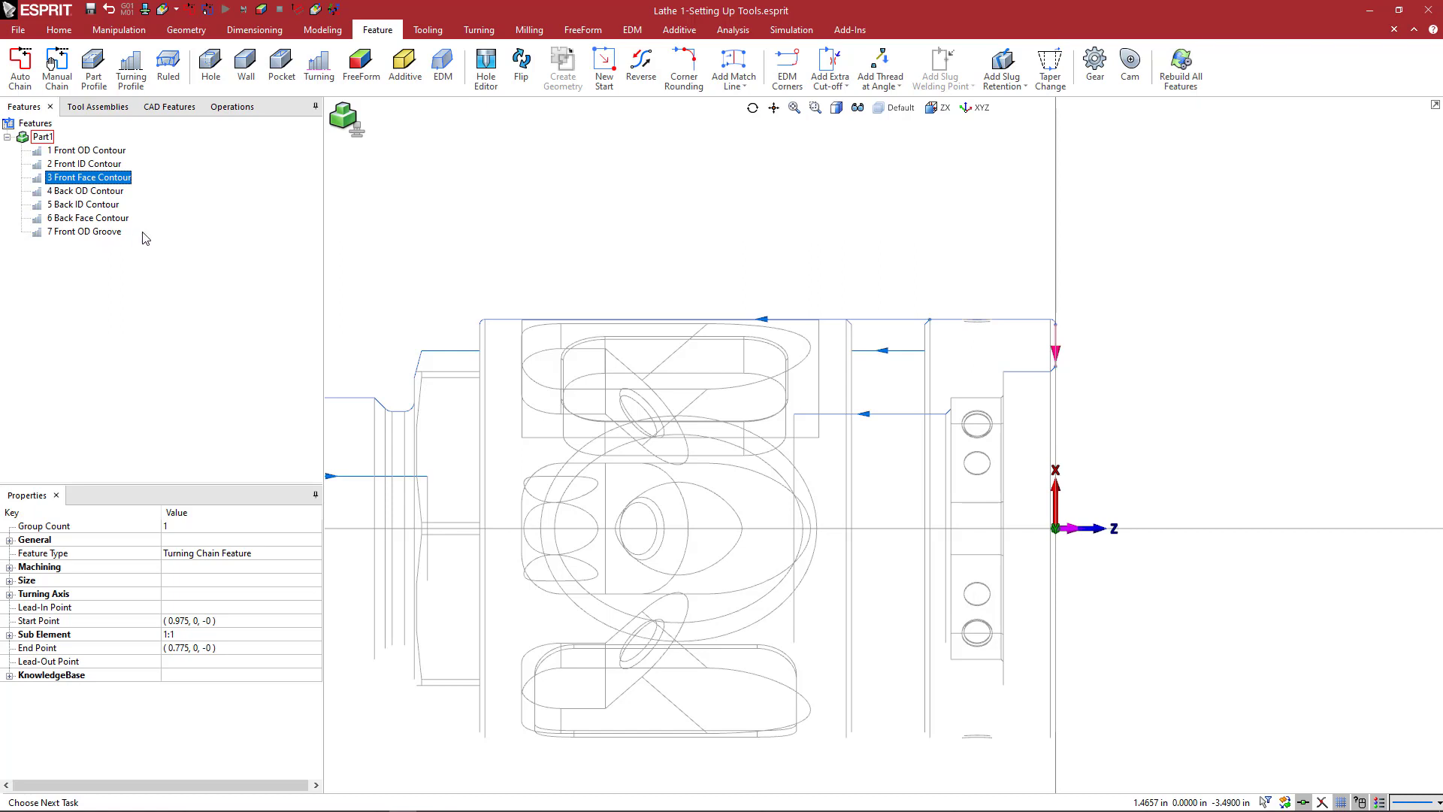
pyautogui.click(501, 222)
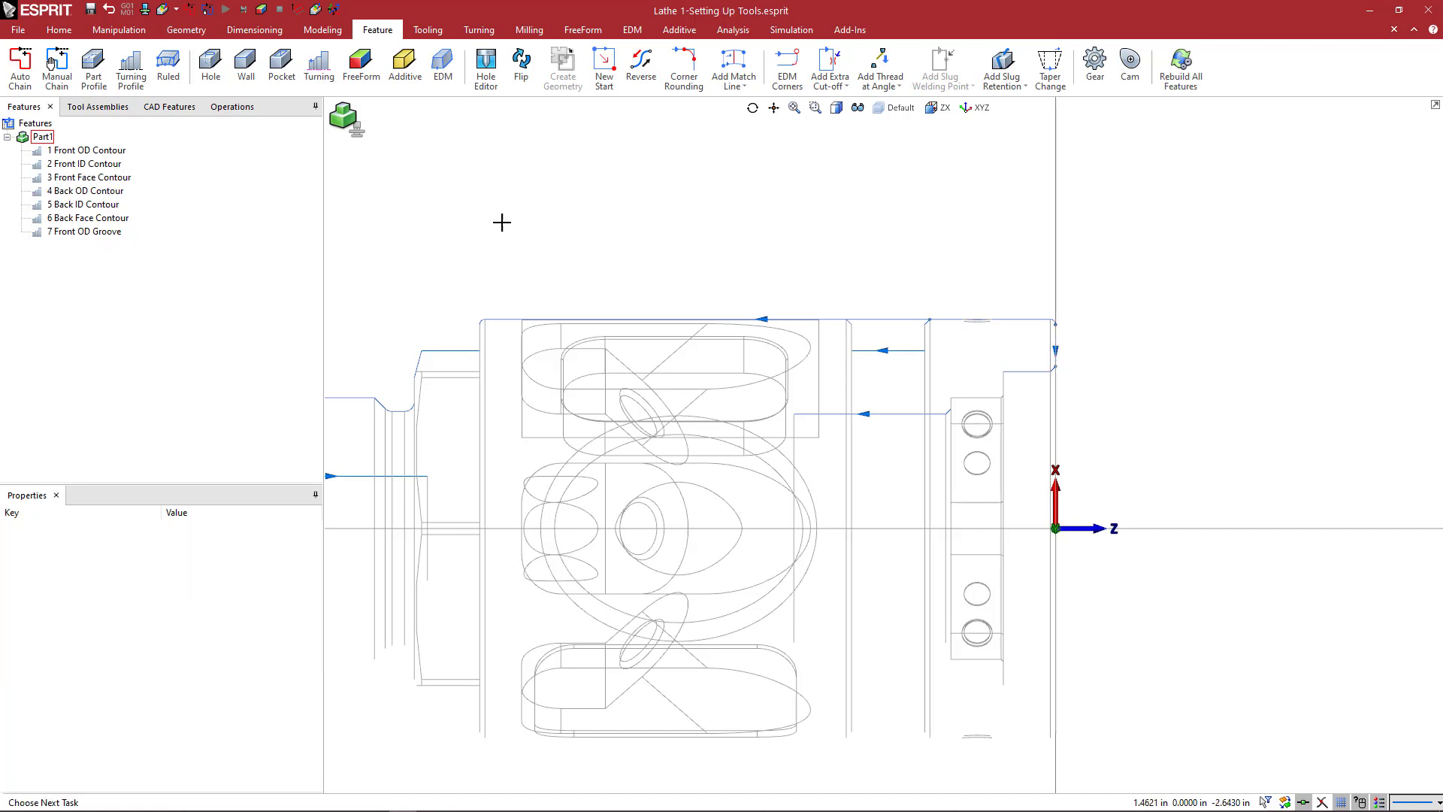